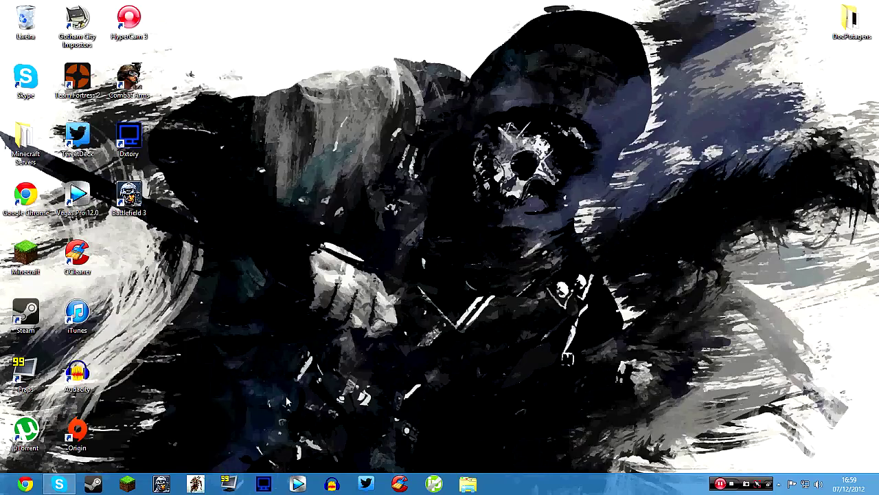
Open the minecraft.net website in Google Chrome
click(24, 483)
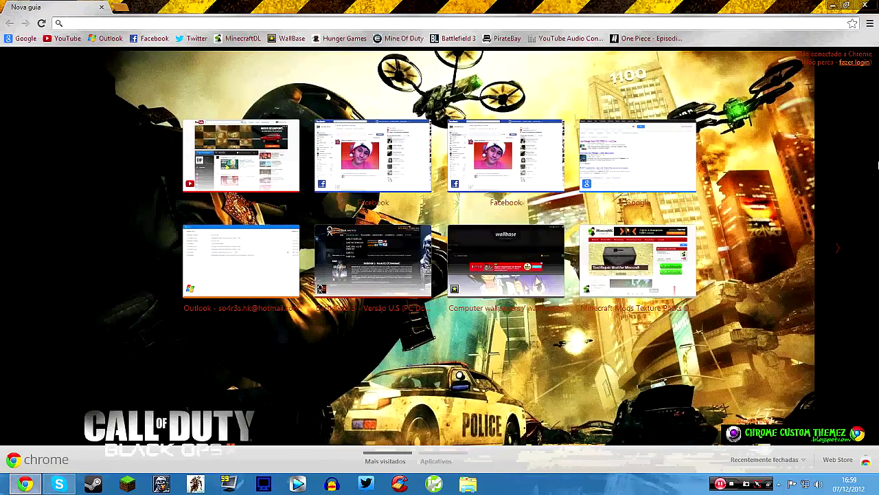
text(www.min e)
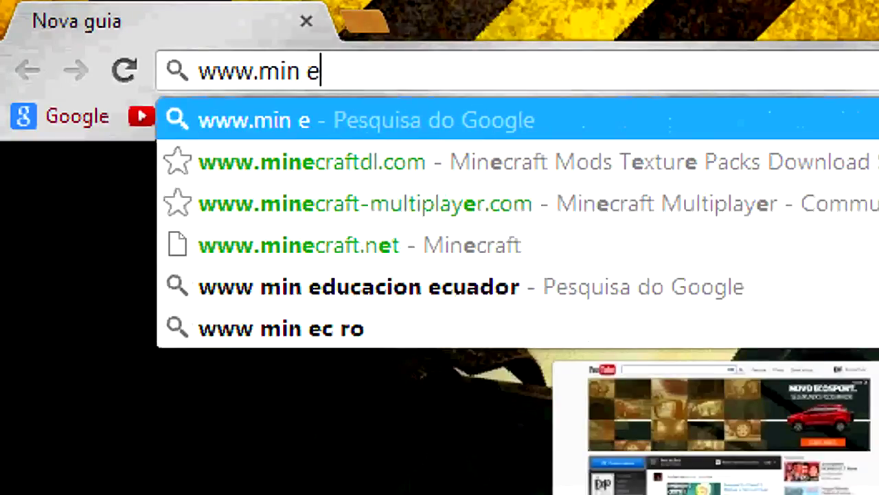
key(BackSpace)
key(BackSpace)
text(ecraft;me)
key(BackSpace)
key(BackSpace)
key(BackSpace)
key(BackSpace)
text(t.net)
key(Return)
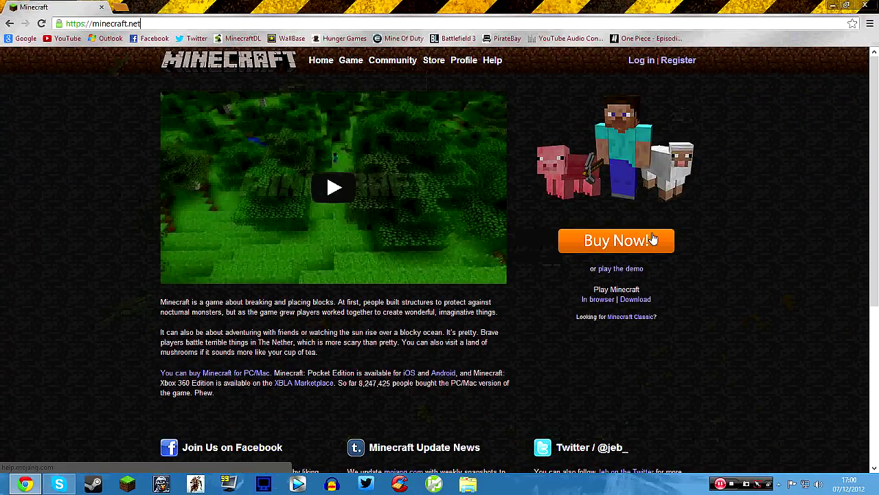
Download Minecraft_Server.exe from the Multiplayer Server section of the site's download page and close the browser
click(629, 303)
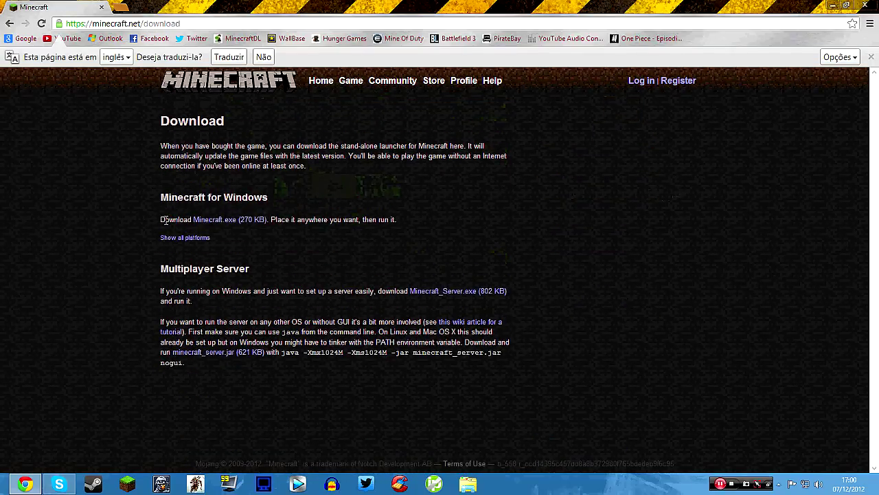
drag(276, 220, 300, 220)
click(355, 205)
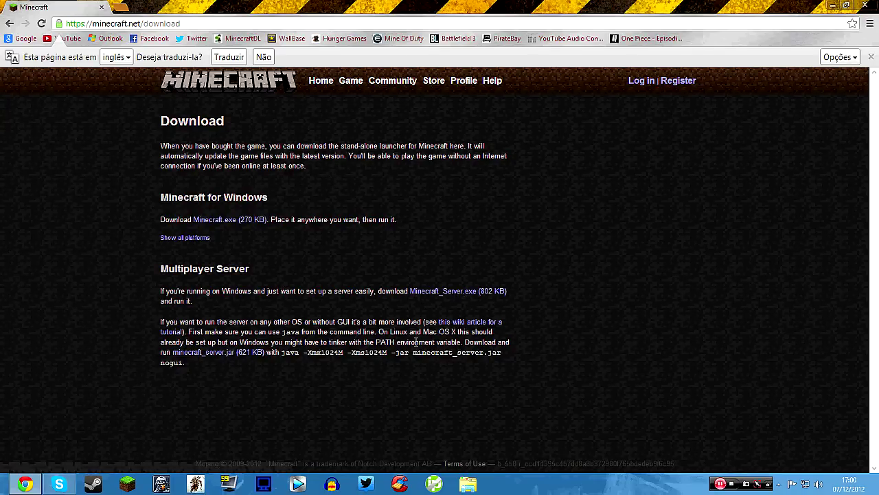
click(455, 294)
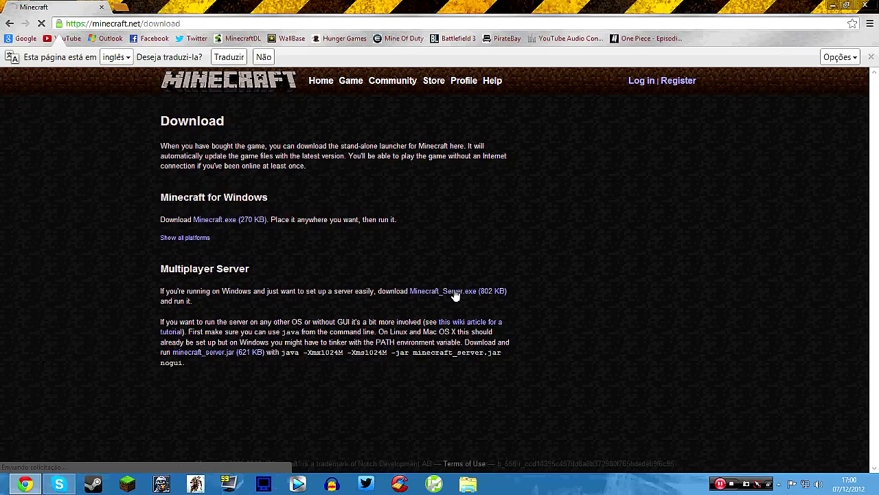
drag(60, 456, 76, 446)
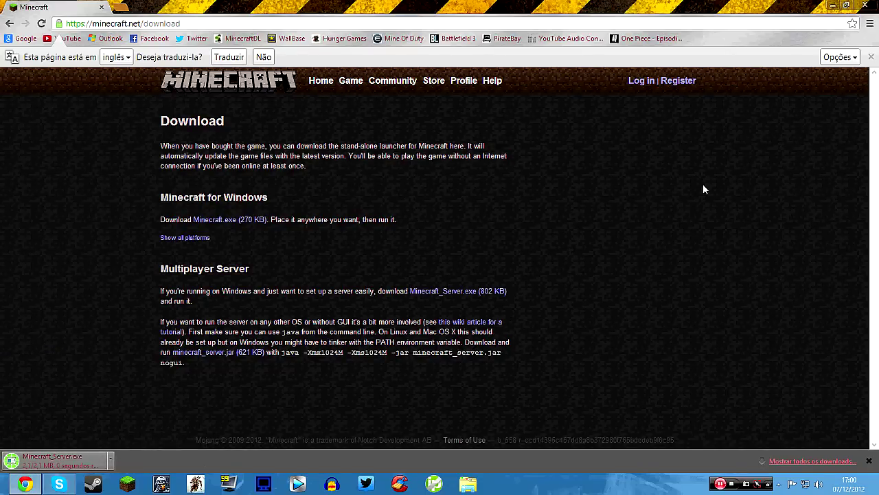
click(865, 5)
Move Minecraft_Server from the Downloads folder into the desktop's Minecraft Servers folder, replacing the existing file, and close Downloads
click(462, 485)
click(220, 173)
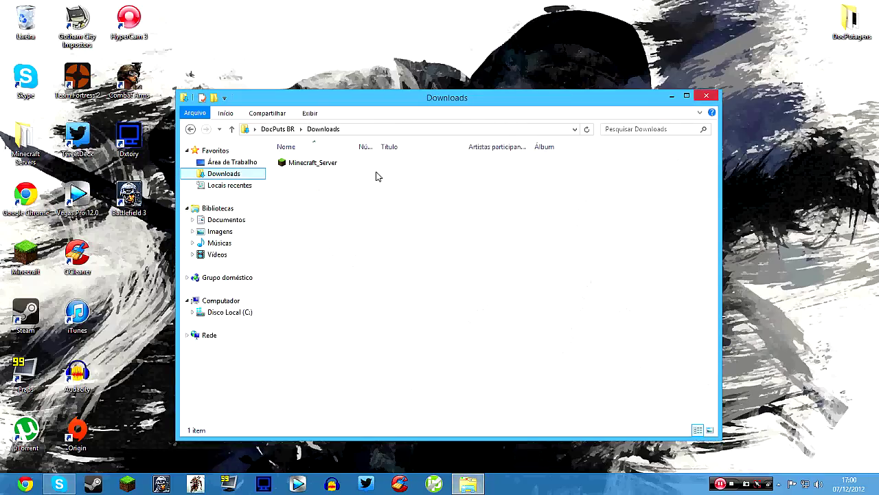
click(340, 171)
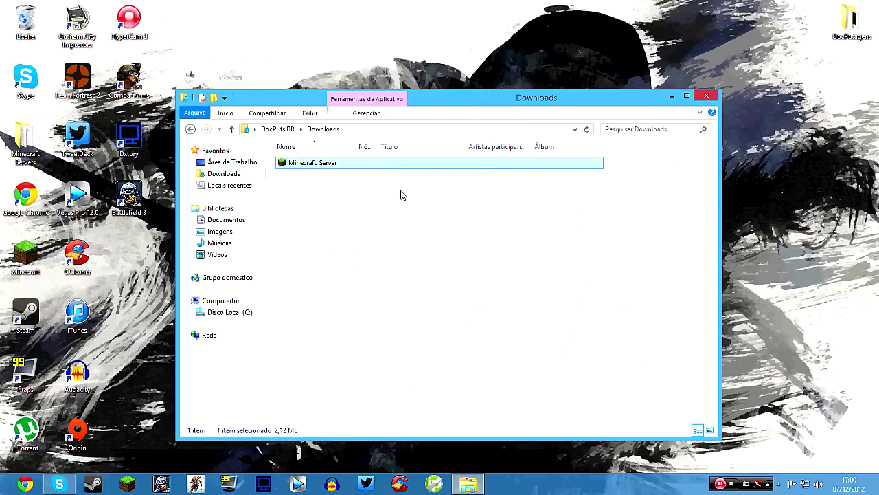
drag(380, 165, 31, 148)
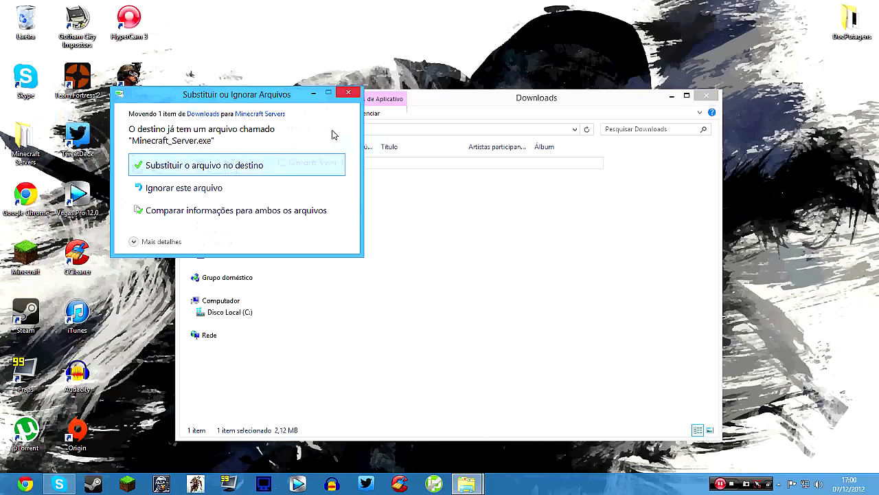
click(291, 166)
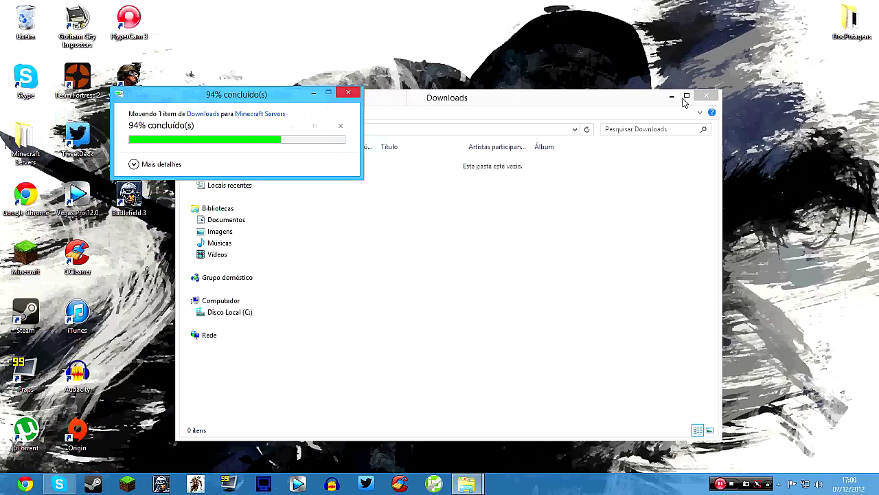
click(707, 95)
Copy Minecraft_Server from the Minecraft Servers folder into its tutorial subfolder
double_click(25, 142)
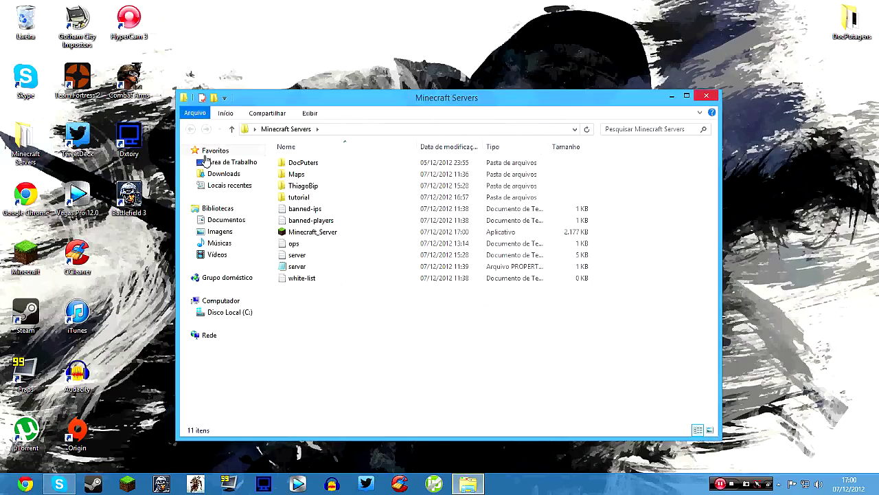
click(296, 232)
right_click(300, 235)
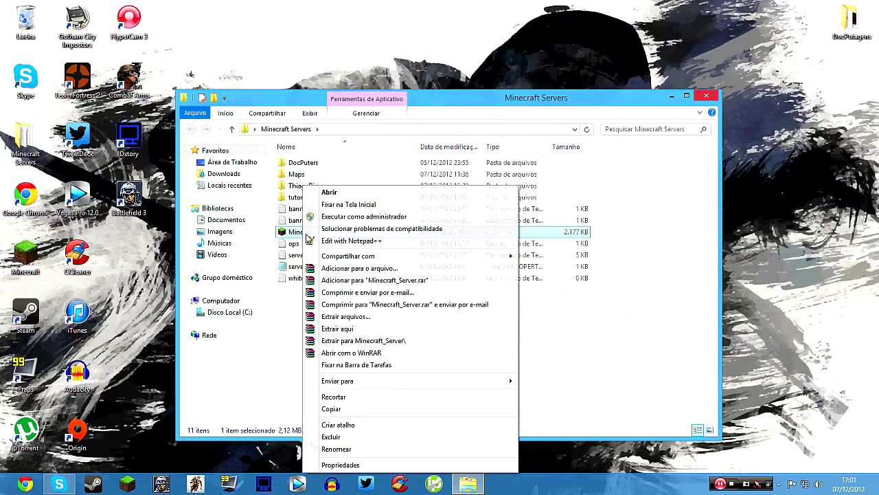
click(340, 410)
click(337, 362)
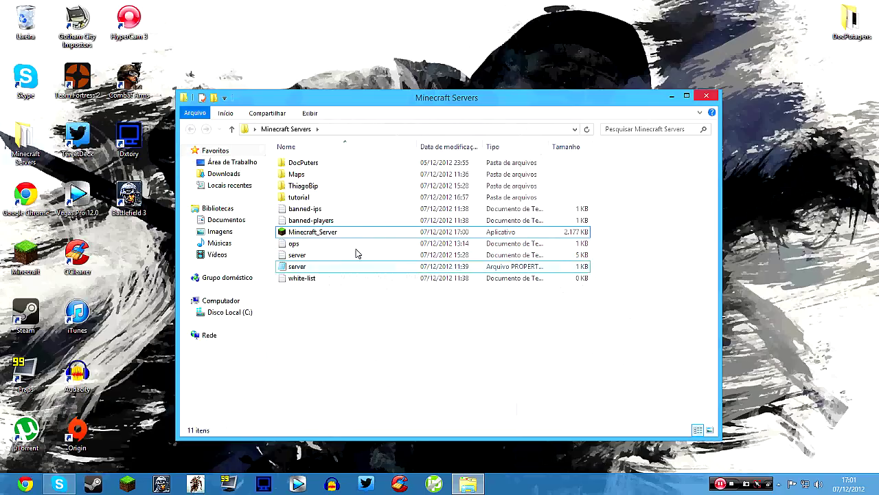
double_click(302, 197)
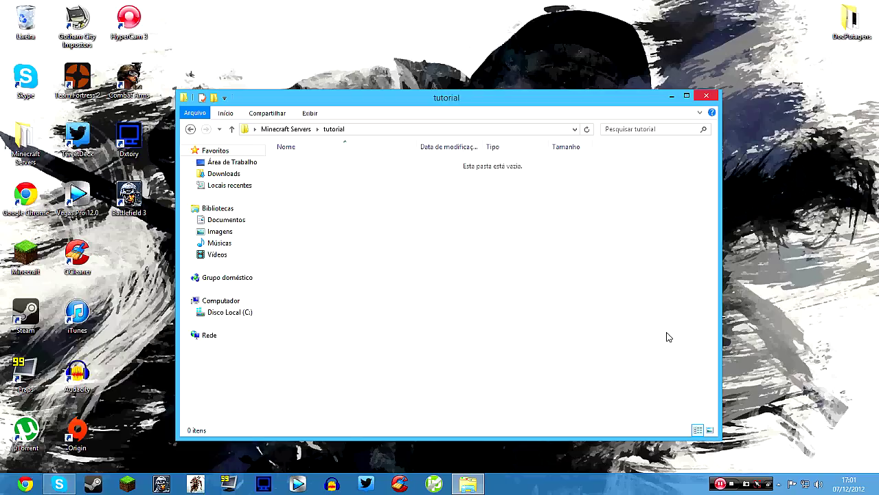
key(ctrl+v)
click(422, 296)
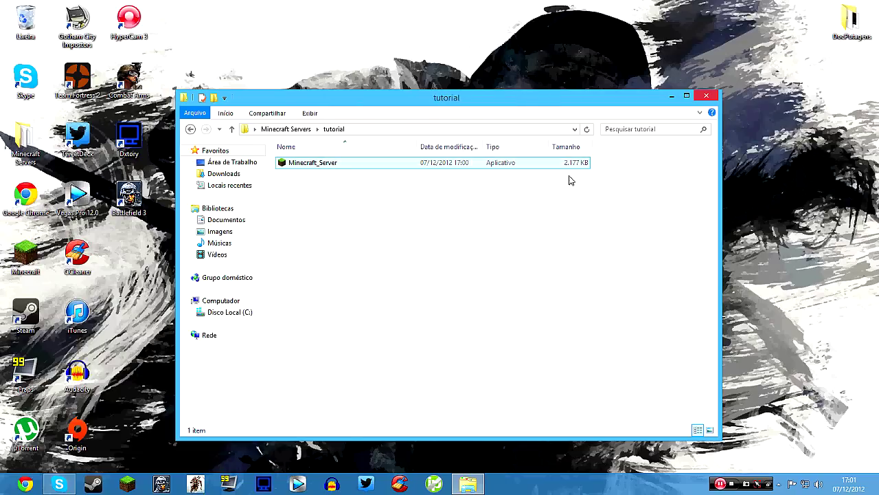
Launch Minecraft_Server from the tutorial folder and check the spawn area preparation and default game type in its log
double_click(371, 165)
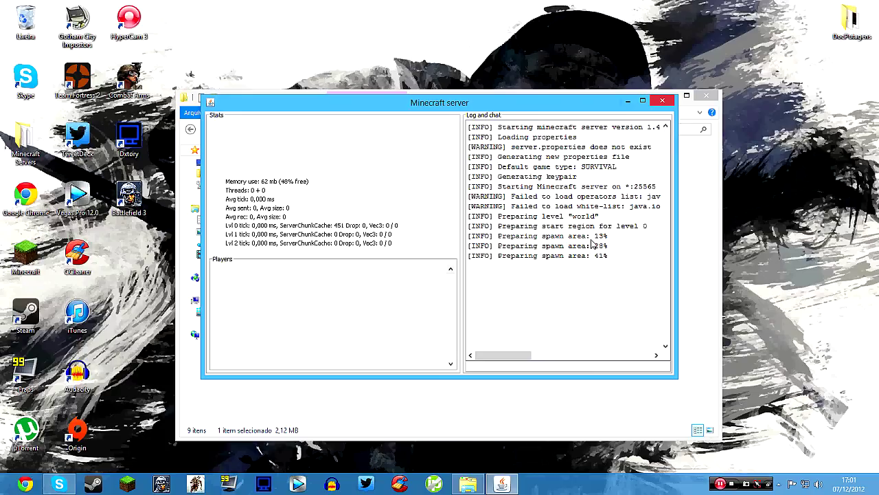
drag(497, 268, 603, 268)
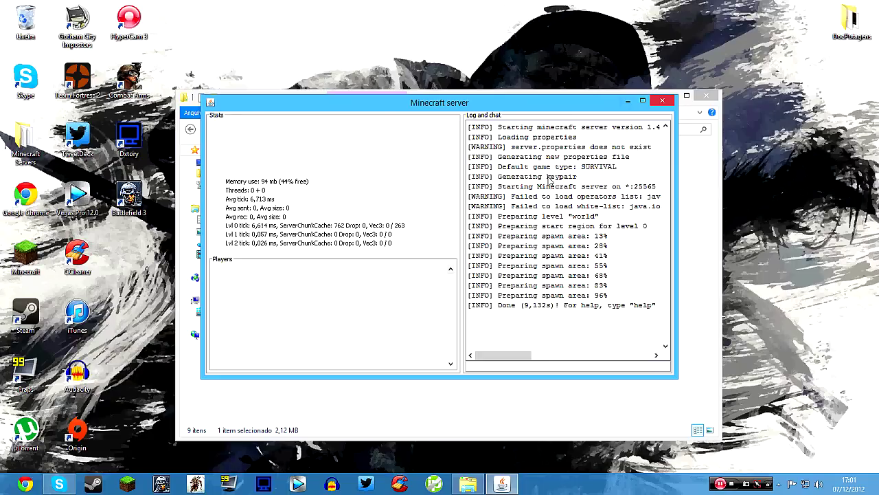
drag(499, 167, 574, 172)
click(579, 172)
drag(582, 168, 621, 169)
click(617, 173)
Examine the server version line and the help hint at the end of the startup log
drag(521, 361, 537, 361)
drag(592, 129, 617, 133)
click(617, 132)
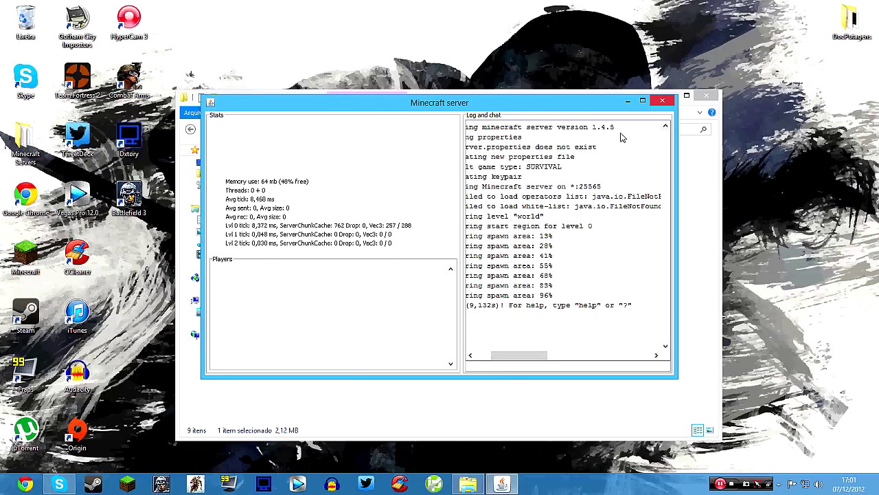
drag(533, 358, 501, 364)
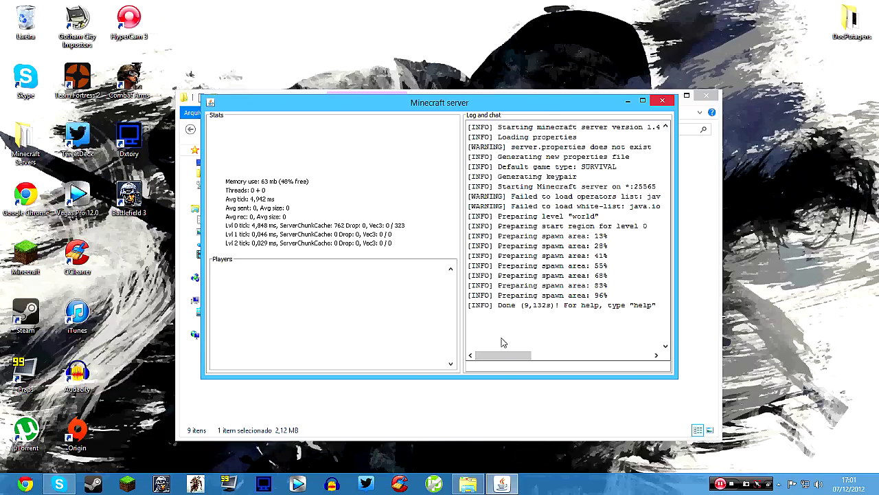
drag(499, 307, 515, 311)
mouse_move(489, 356)
mouse_down()
mouse_move(546, 364)
mouse_move(488, 364)
mouse_up()
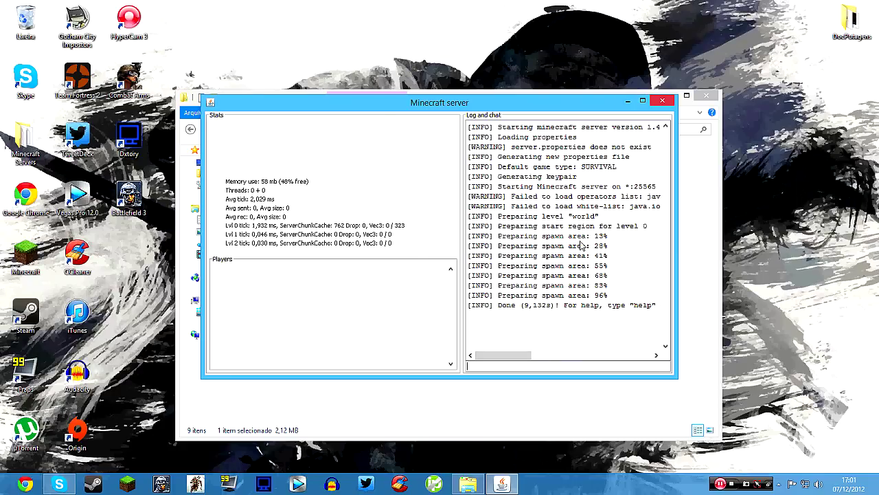
drag(511, 355, 531, 347)
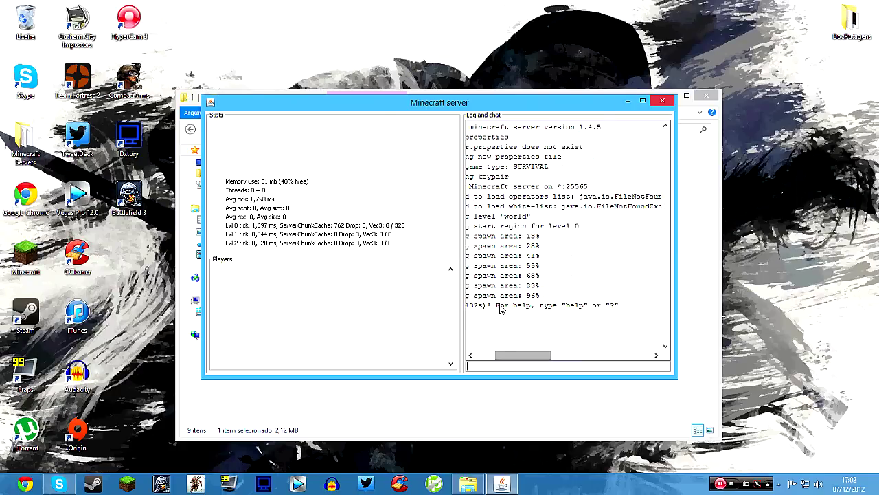
drag(496, 306, 632, 311)
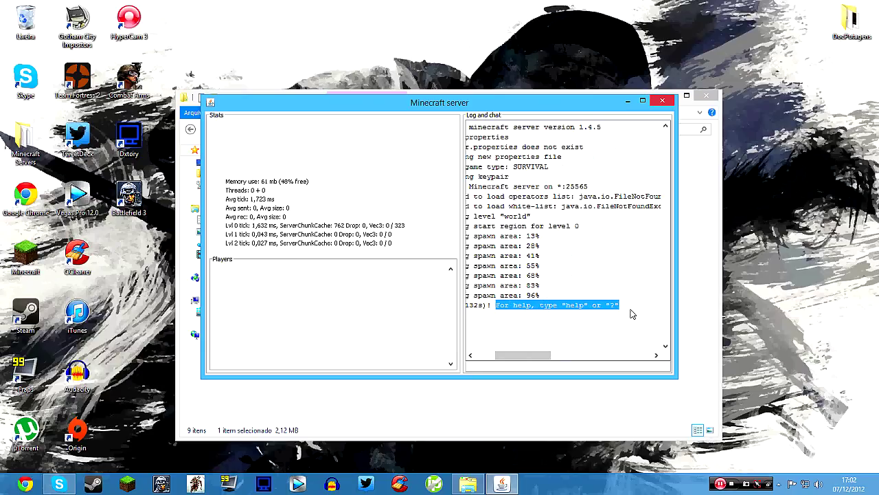
click(618, 316)
List the server's console commands using help, help page 2 and ?, and close the server
click(574, 365)
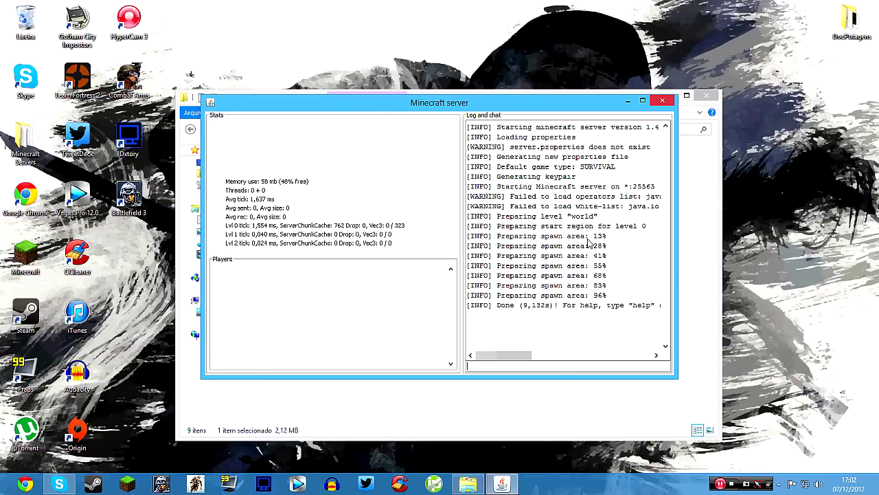
text(help)
key(Return)
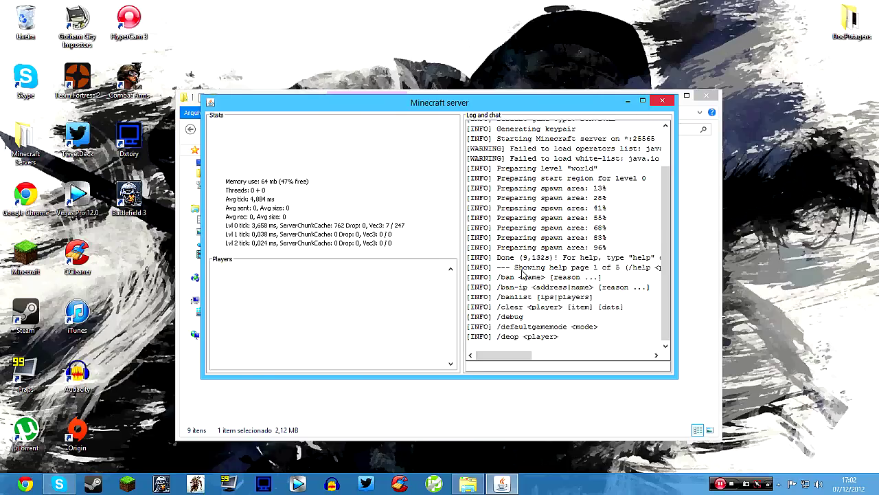
drag(505, 355, 471, 350)
text(help)
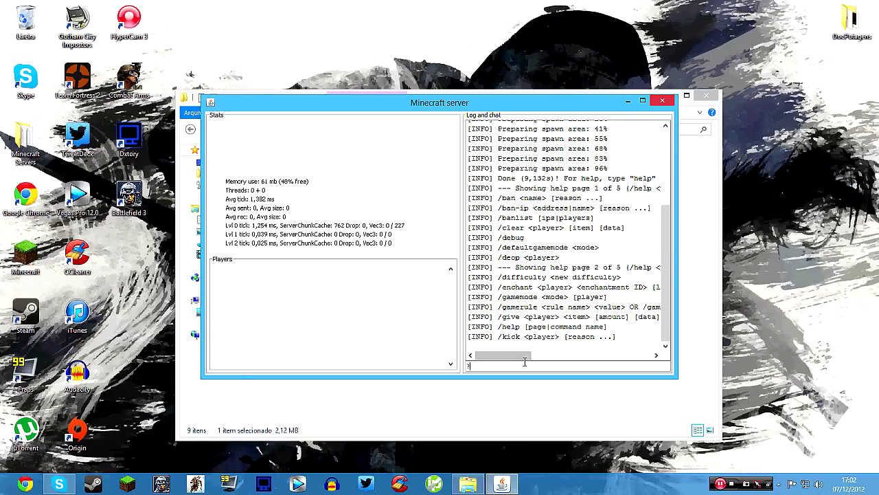
text(?)
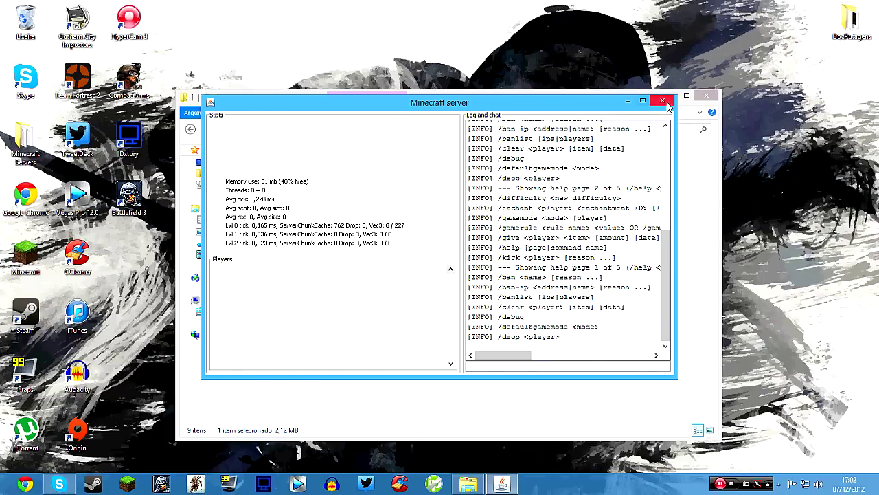
click(665, 103)
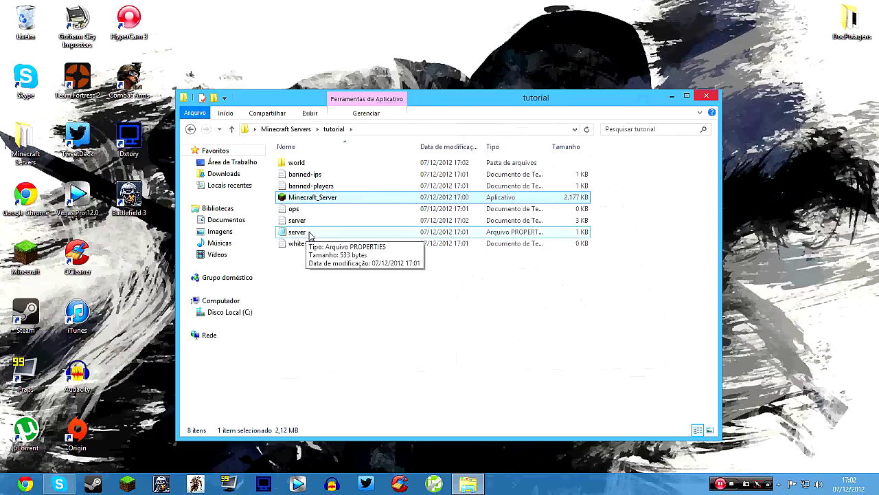
Look inside the generated world folder and return to the tutorial folder
drag(377, 352, 392, 316)
click(318, 162)
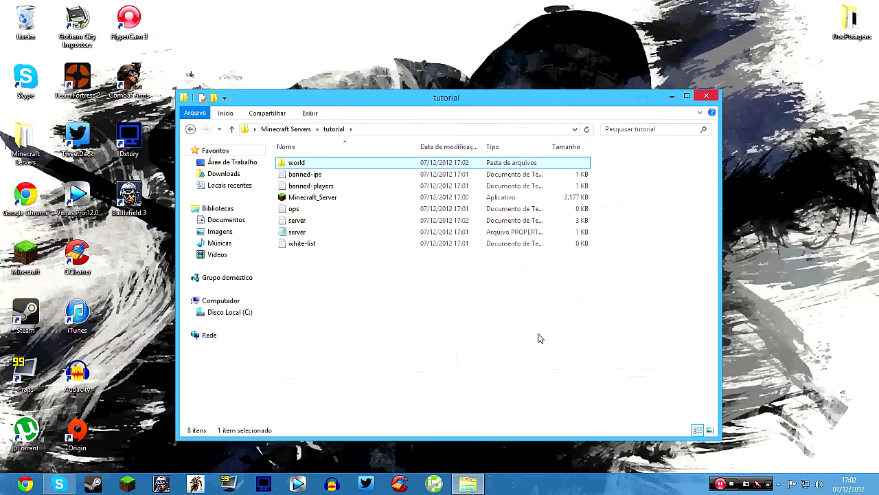
double_click(342, 163)
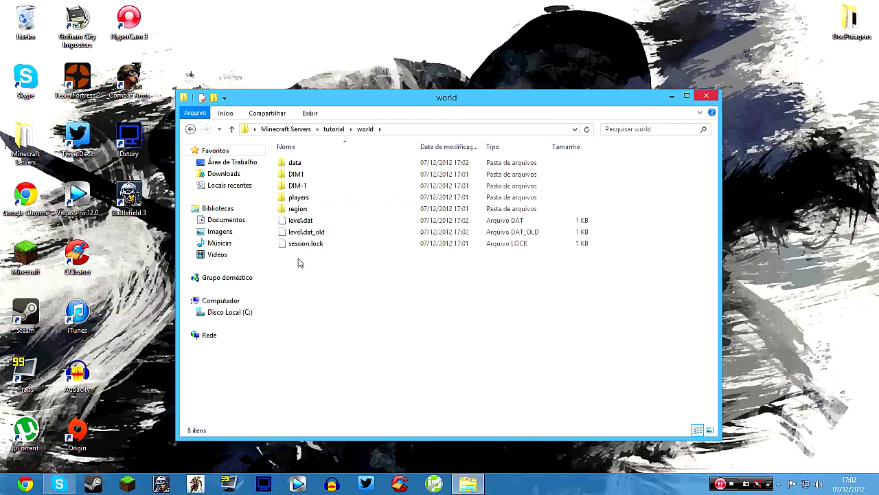
click(191, 129)
View the contents of the banned-ips, banned-players and ops files, closing each one after checking it
double_click(334, 173)
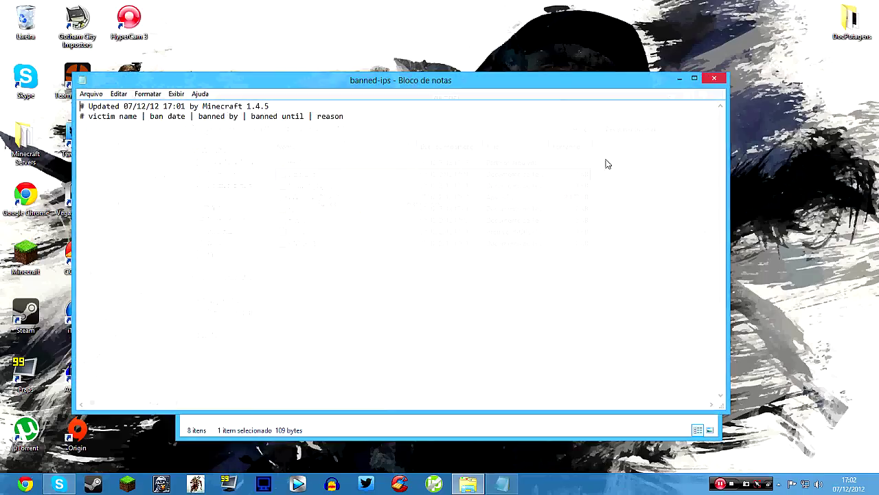
click(715, 78)
double_click(318, 187)
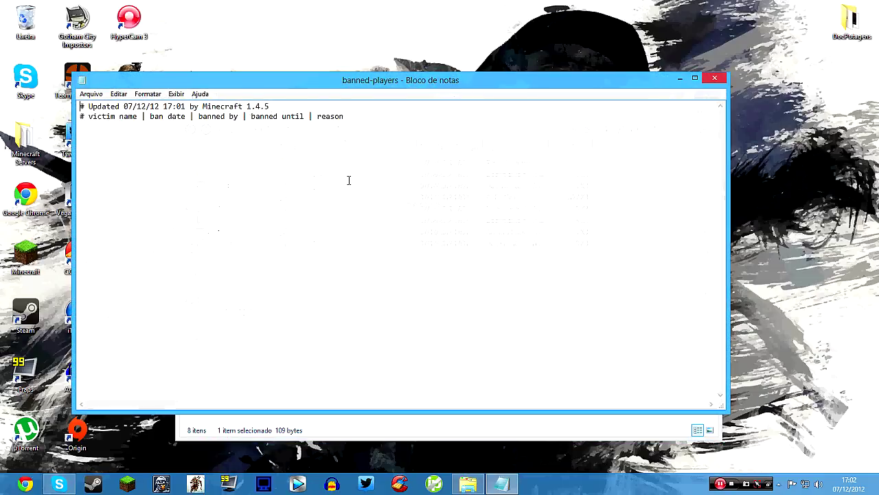
click(715, 77)
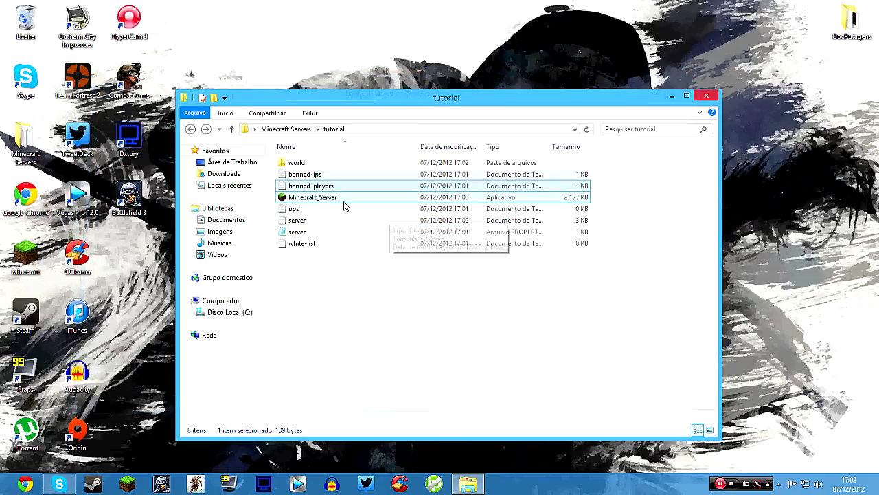
double_click(295, 211)
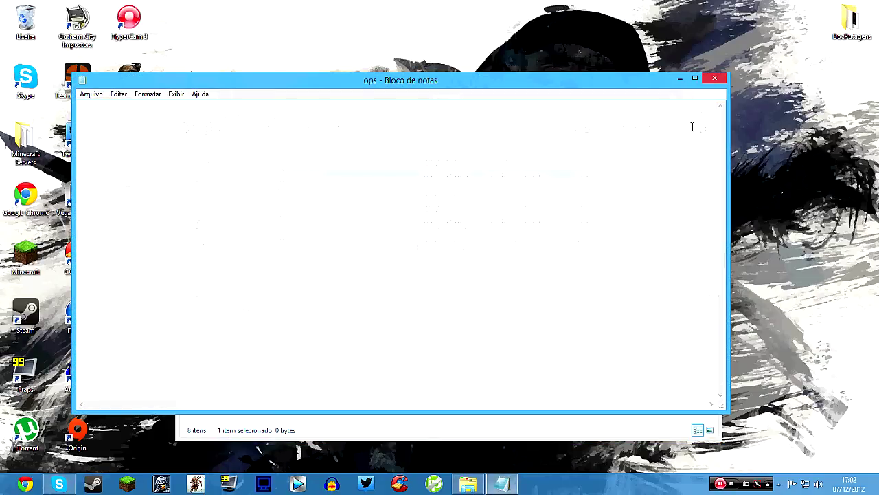
click(720, 83)
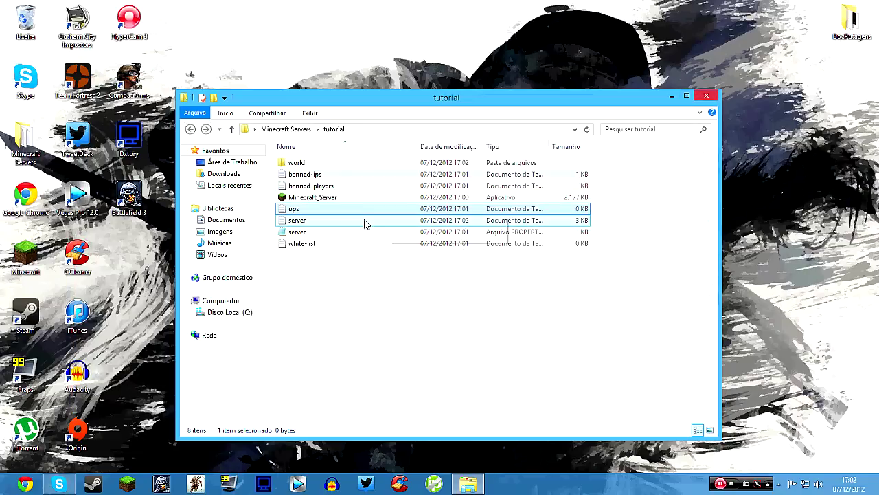
View the contents of the server log and the white-list file, closing each one after checking it
double_click(364, 221)
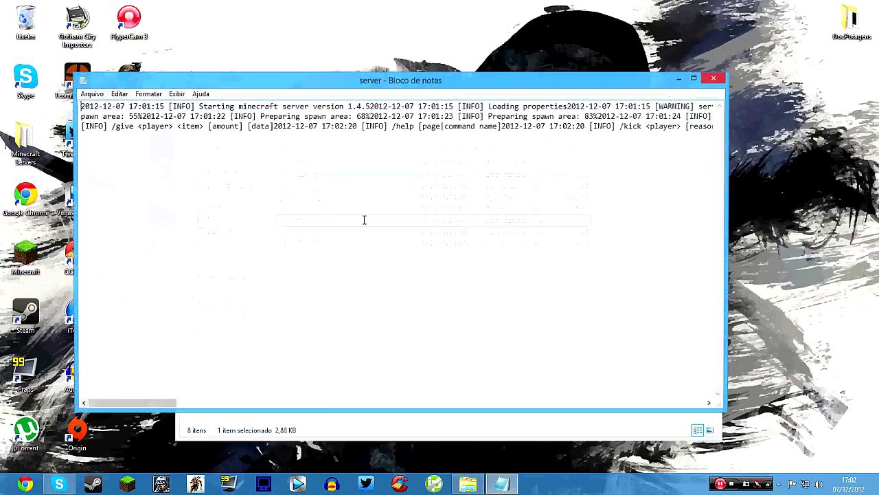
click(714, 78)
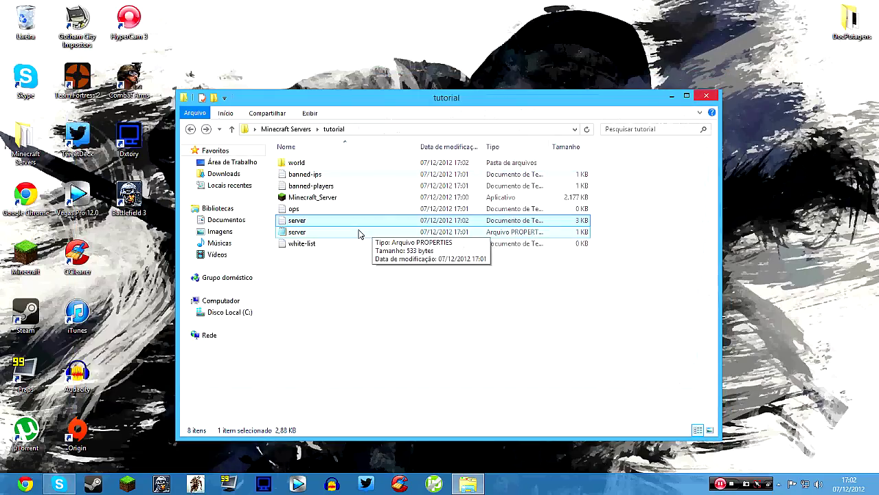
double_click(306, 243)
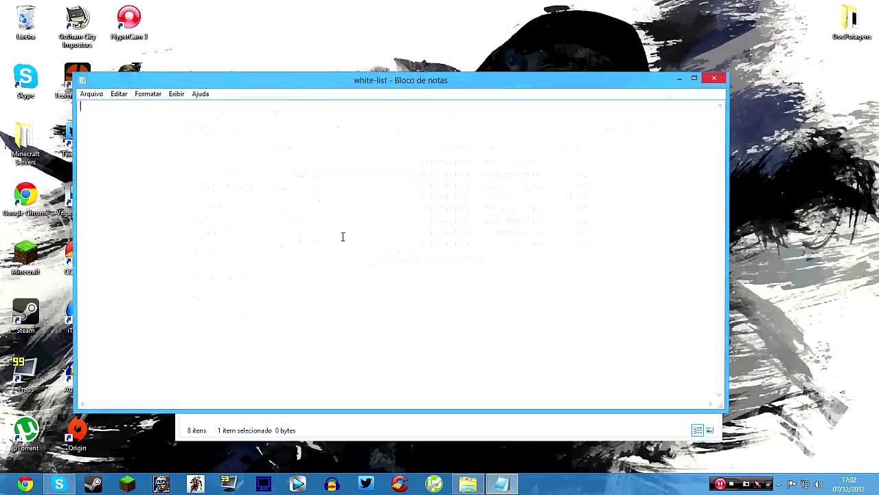
click(715, 79)
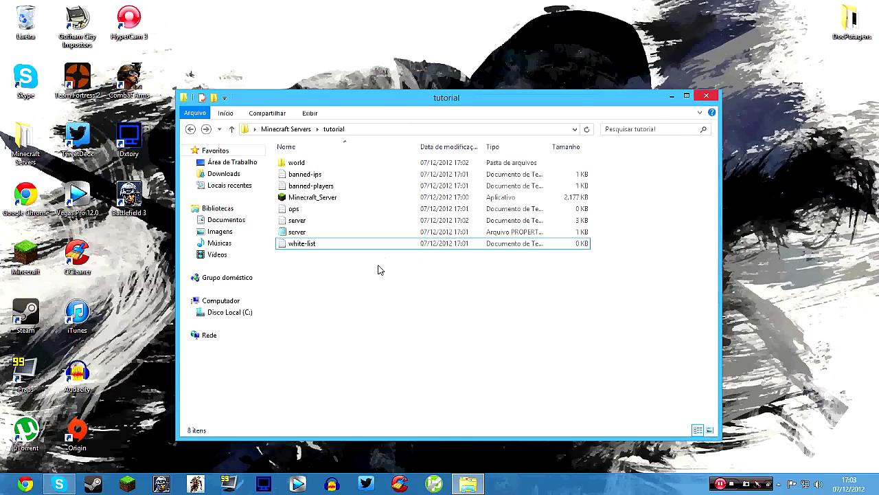
Open the server properties file with Bloco de notas, using it for all .properties files
click(297, 234)
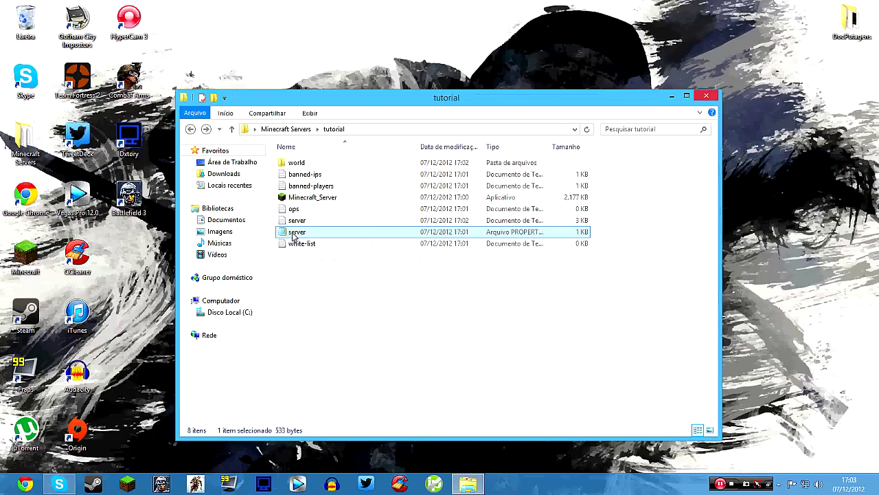
right_click(294, 234)
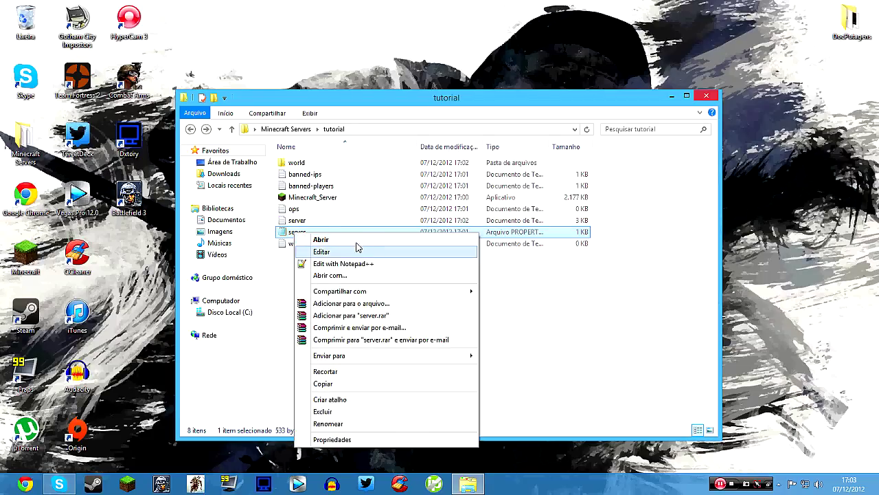
click(388, 277)
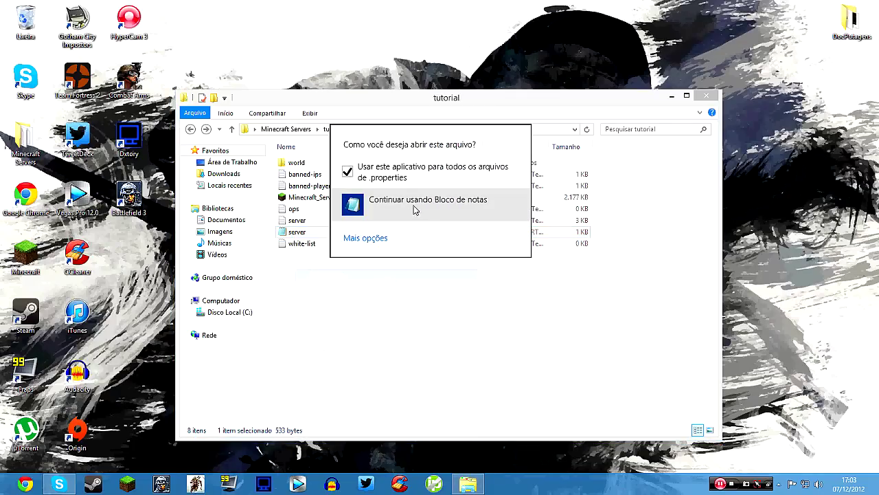
click(421, 209)
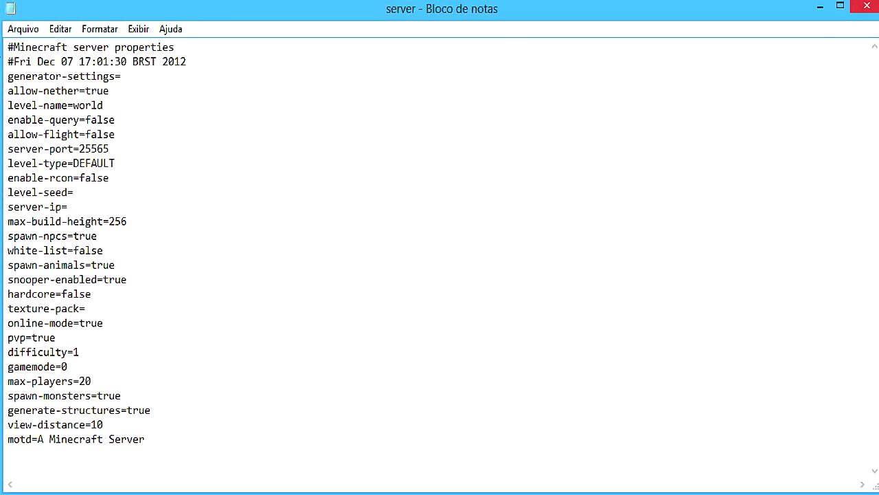
Examine the title and date lines at the start of the server properties file
drag(231, 454, 332, 440)
drag(188, 45, 267, 66)
drag(32, 61, 7, 62)
click(38, 62)
click(197, 67)
drag(224, 62, 204, 62)
Try setting allow-nether to false and put it back to true
click(121, 90)
drag(110, 90, 86, 90)
click(160, 89)
drag(118, 89, 85, 90)
text(fals)
key(BackSpace)
key(BackSpace)
text(ls)
key(BackSpace)
key(BackSpace)
key(BackSpace)
key(BackSpace)
key(BackSpace)
text(tru)
Set level-name to mamilofeliz in the server properties
drag(105, 105, 74, 106)
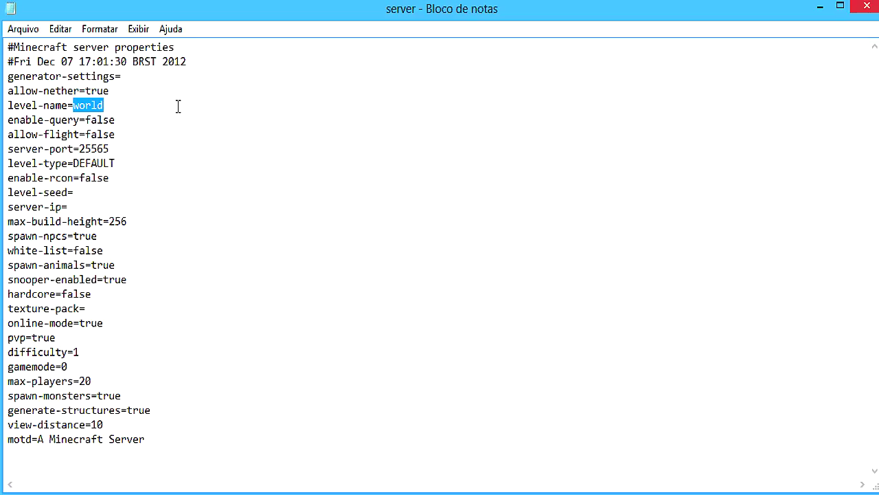
text(mamilofeliz)
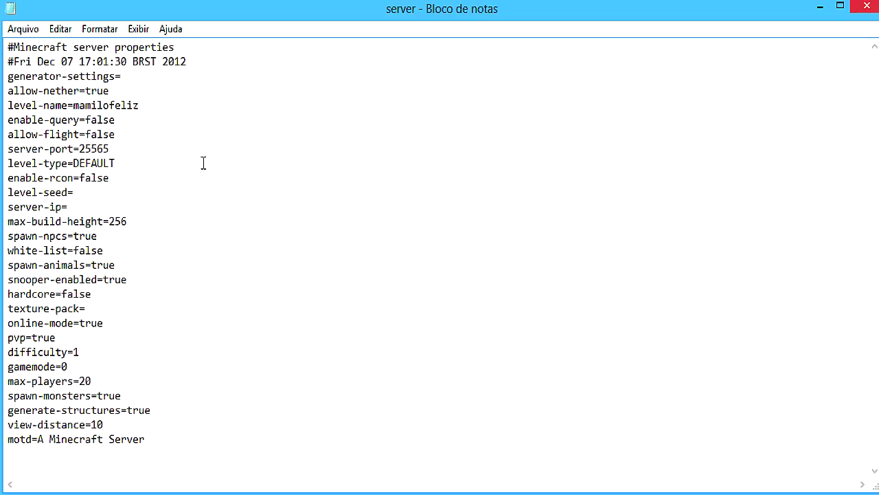
Examine the settings from enable-query down to server-ip, including server-port, level-type and level-seed
click(135, 122)
double_click(109, 148)
click(109, 147)
mouse_move(126, 164)
mouse_down()
mouse_move(90, 162)
mouse_move(134, 155)
mouse_up()
click(139, 169)
click(99, 195)
click(85, 195)
drag(10, 193, 108, 191)
double_click(84, 191)
click(108, 190)
click(91, 194)
click(117, 208)
Minimize the open windows and launch LogMeIn Hamachi from the installed applications
click(819, 5)
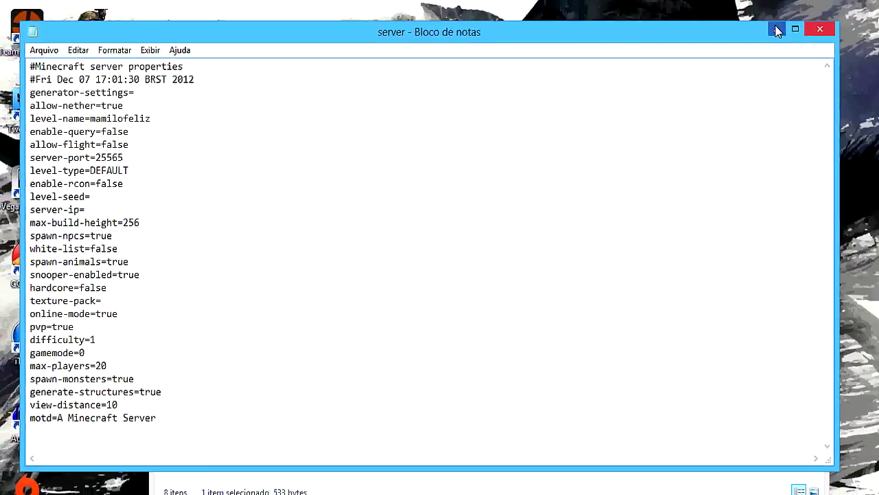
click(673, 98)
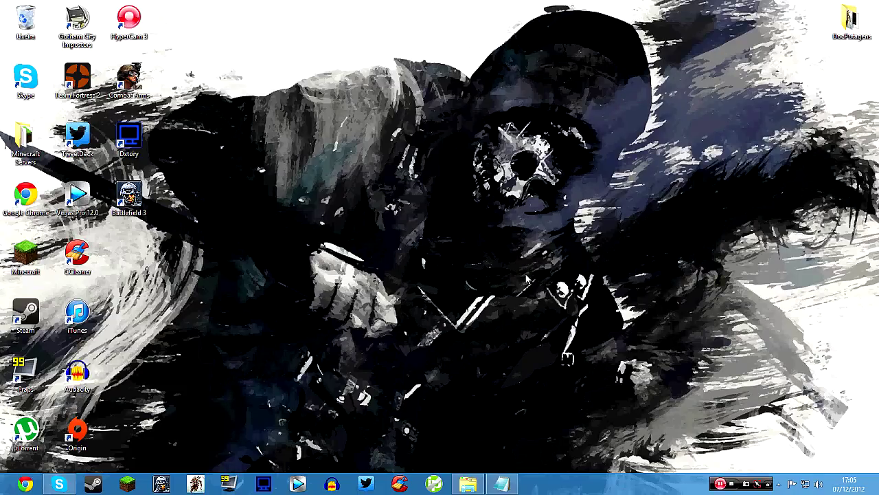
click(504, 485)
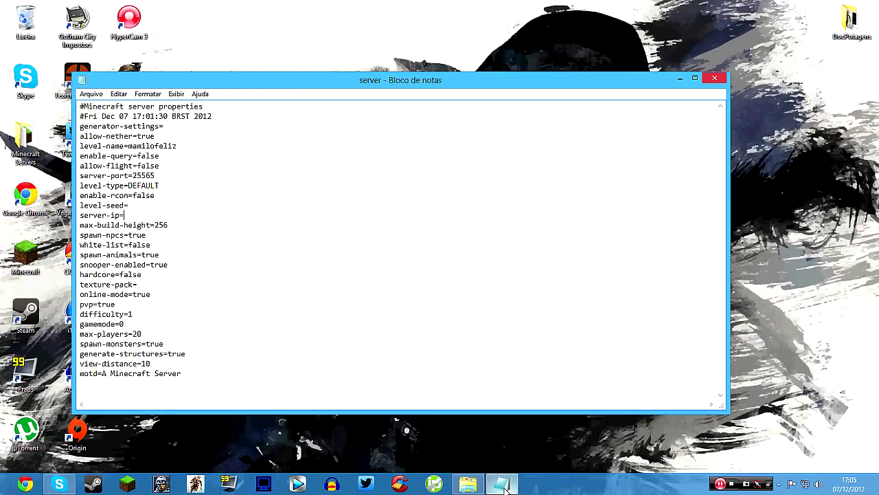
click(504, 485)
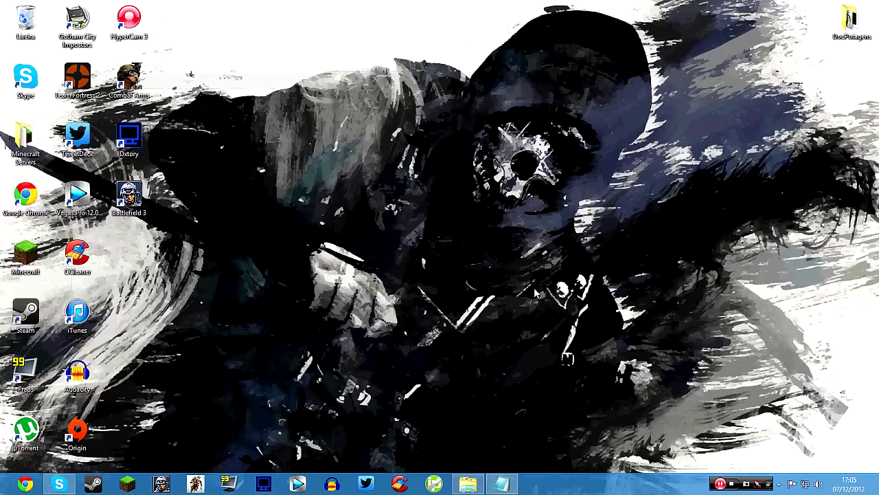
right_click(2, 492)
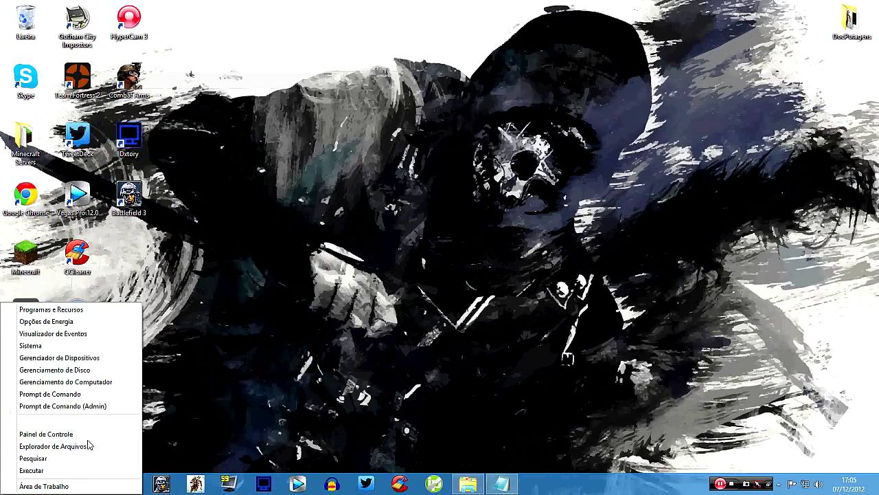
click(57, 458)
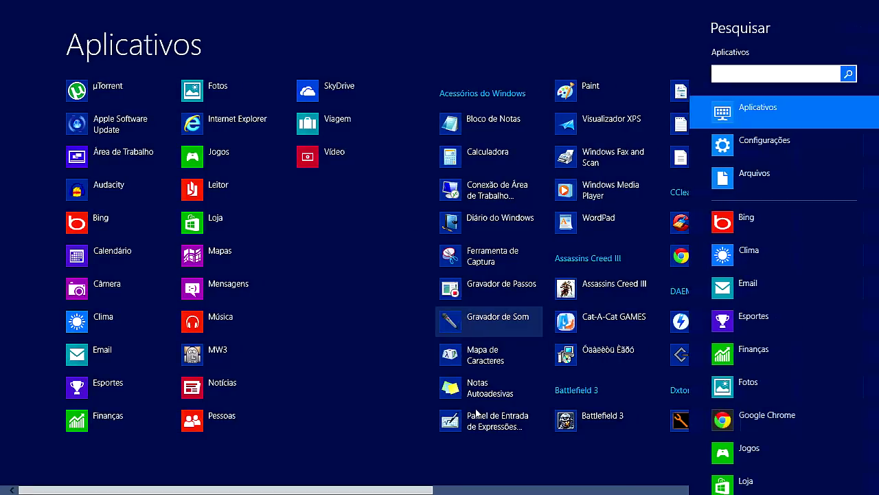
drag(348, 492, 612, 481)
click(534, 452)
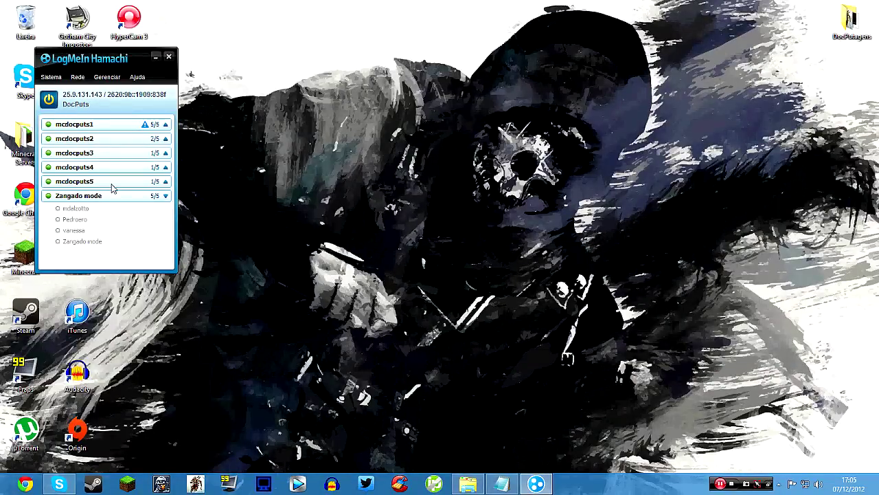
Copy this computer's IPv4 address from Hamachi and enter it as server-ip, 25.9.131.143, in the server properties
click(166, 196)
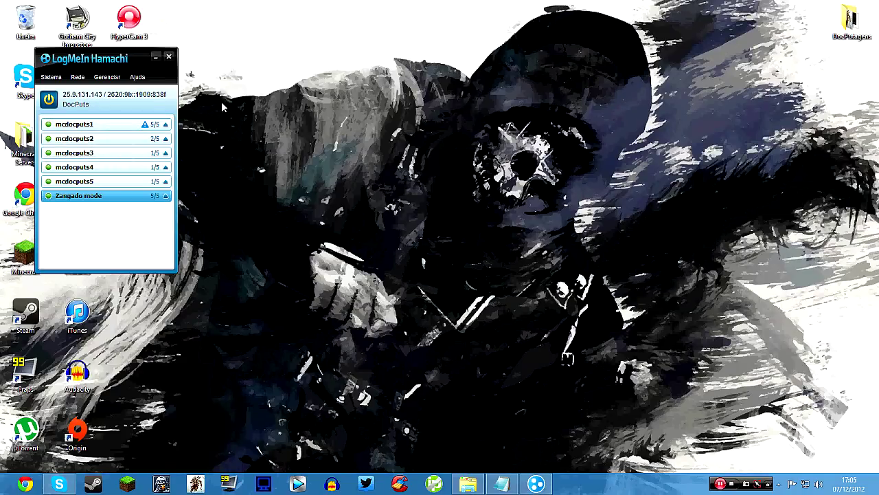
right_click(90, 96)
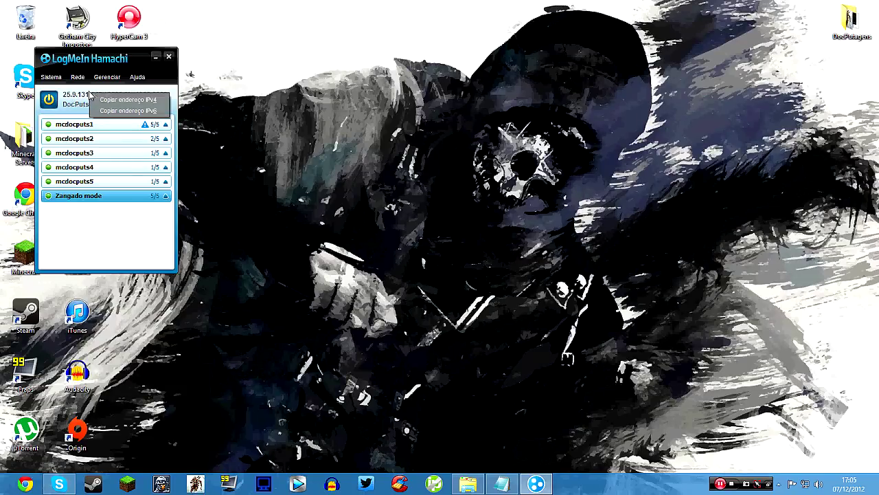
click(142, 101)
click(500, 483)
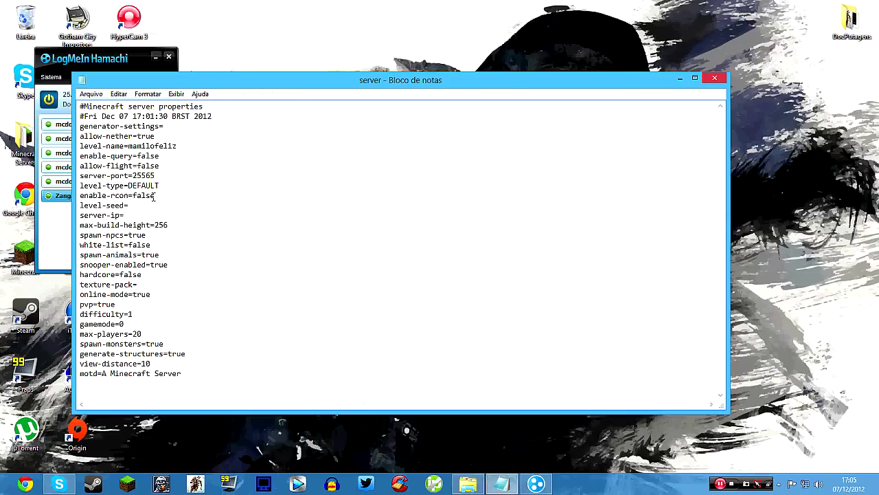
text(25.9.131.143)
Examine the server-ip line in the server properties file
drag(176, 216, 127, 215)
click(134, 216)
drag(184, 217, 129, 219)
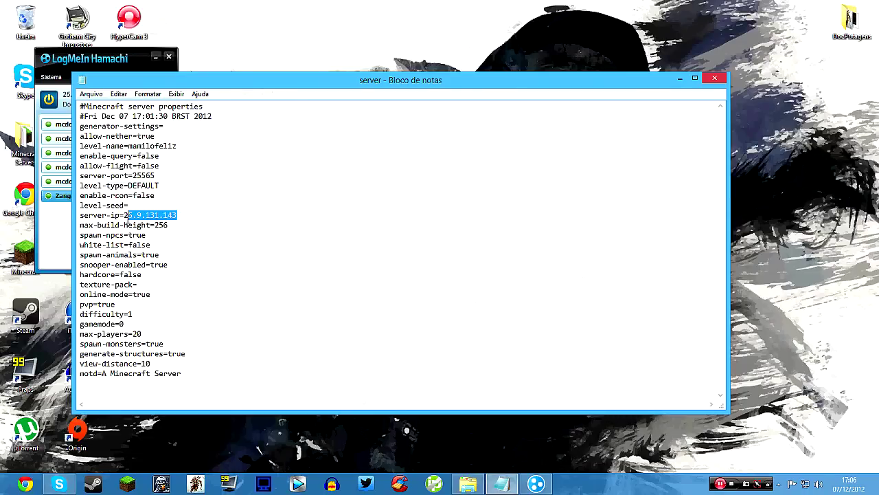
click(194, 218)
drag(190, 218, 125, 215)
click(191, 215)
drag(203, 215, 80, 217)
click(219, 214)
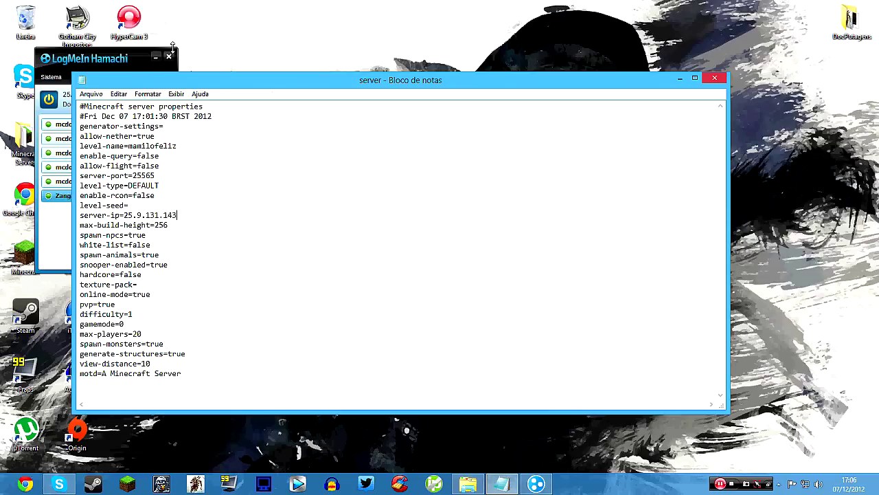
Check the network details in Hamachi against the server-ip line, and close the Hamachi window
click(130, 60)
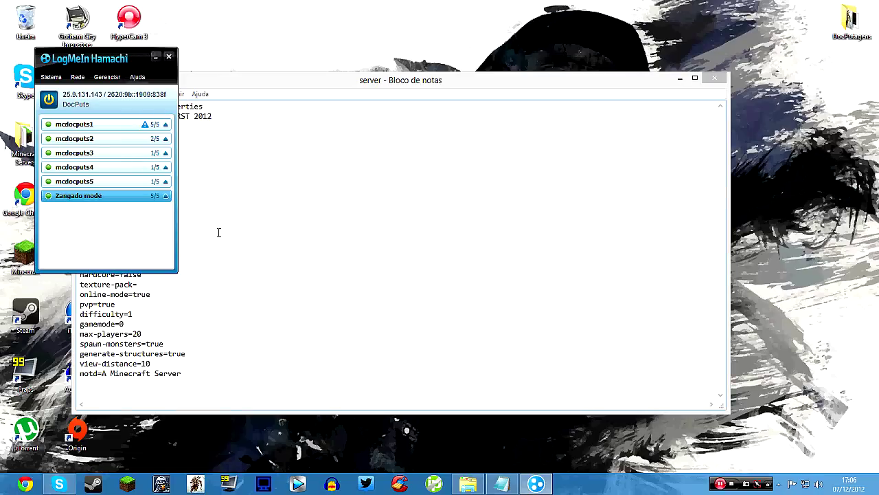
mouse_move(51, 130)
mouse_move(94, 142)
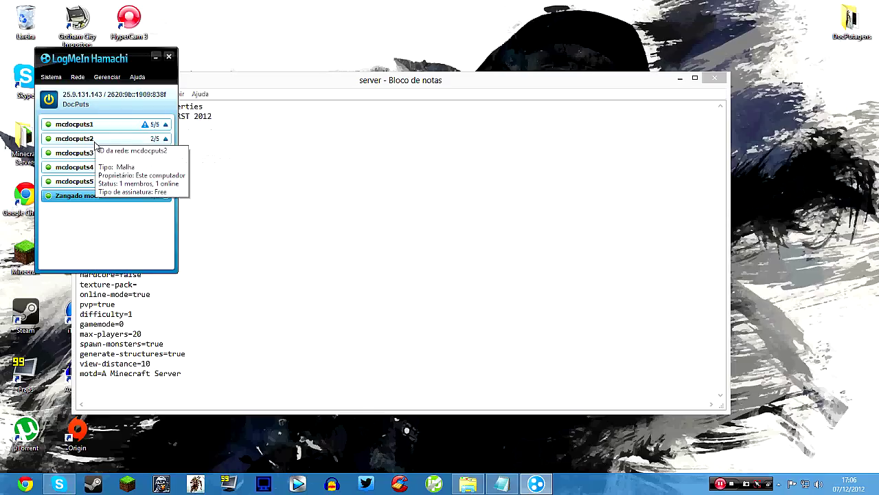
click(156, 58)
drag(190, 219, 126, 215)
click(193, 213)
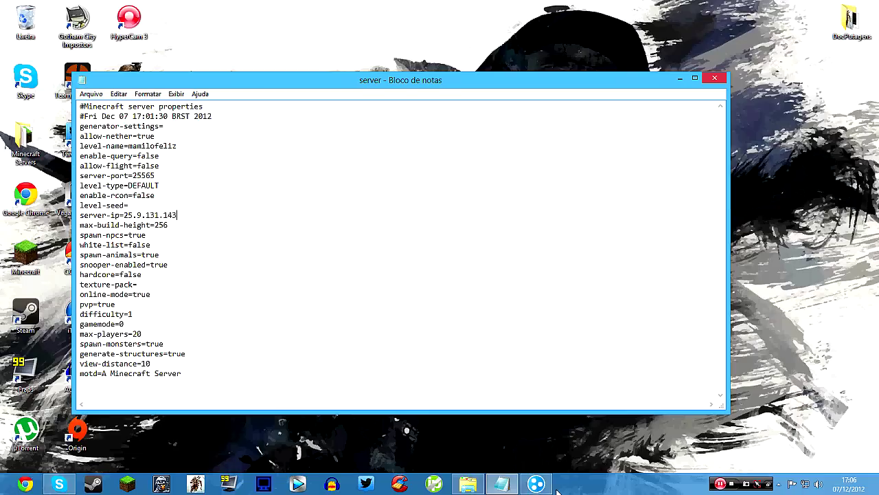
click(536, 484)
click(170, 59)
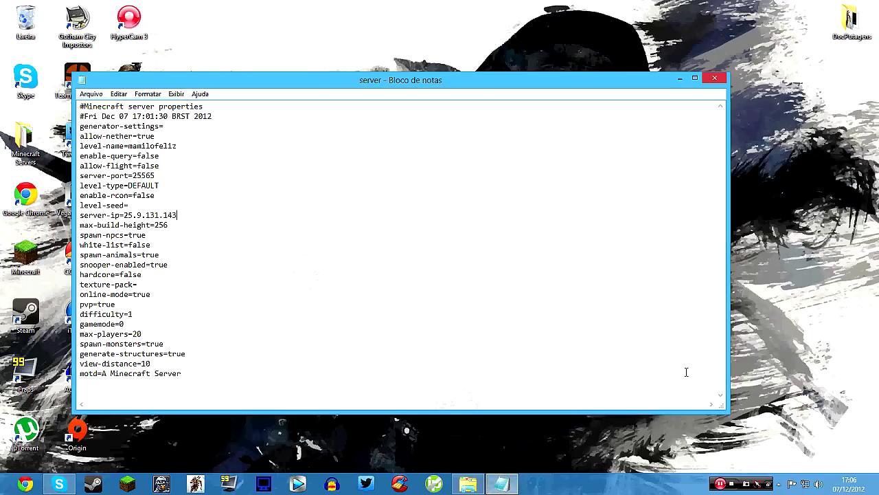
Open a command prompt with cmd and run ipconfig
right_click(7, 489)
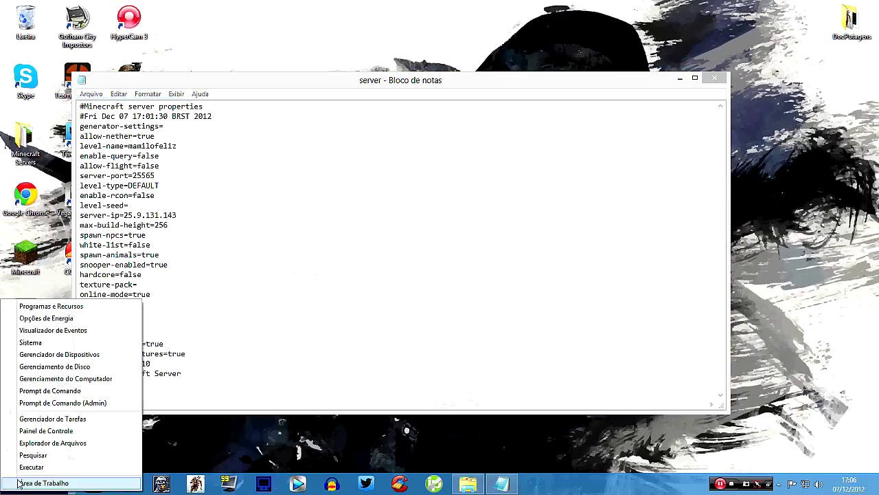
click(59, 467)
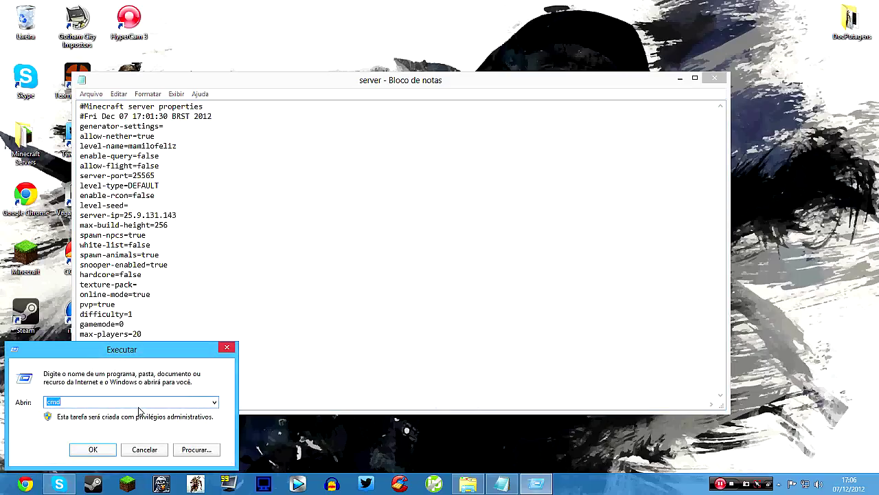
click(99, 399)
key(Return)
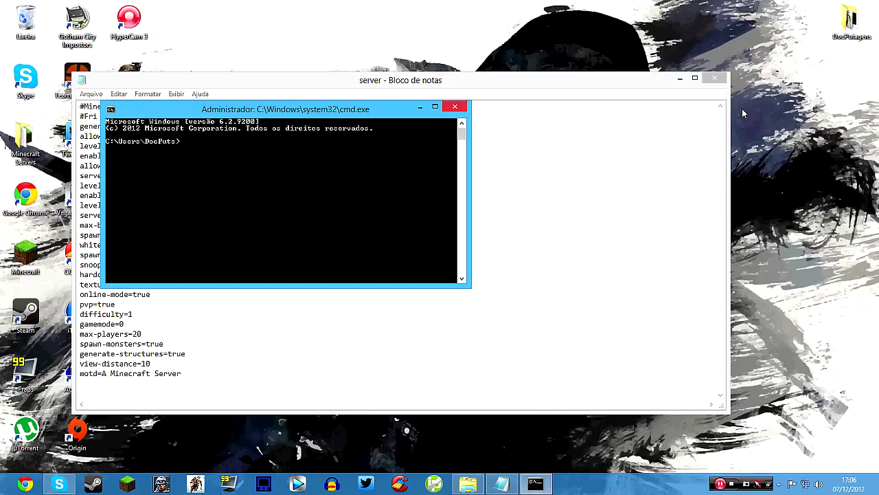
text(ipconfig)
key(Return)
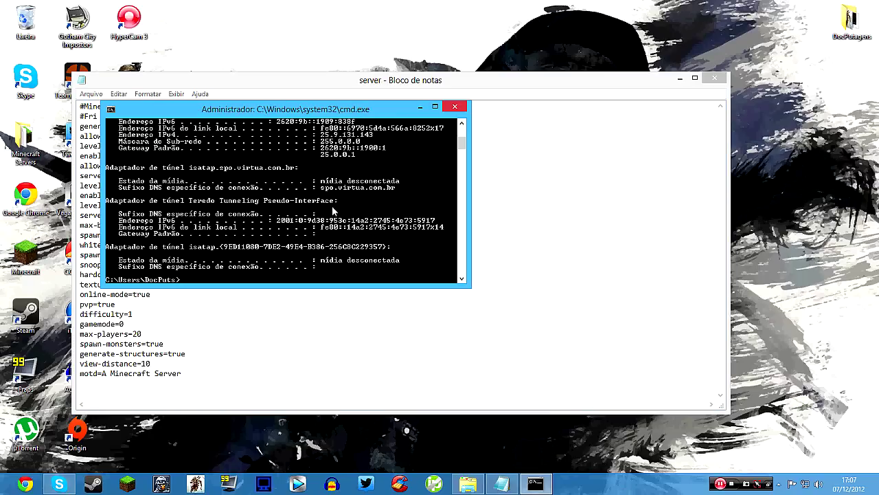
scroll(288, 218, up, 6)
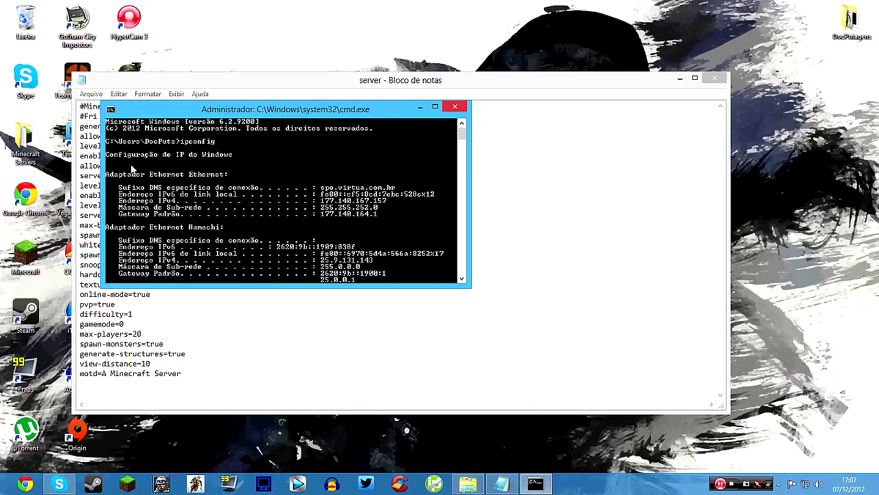
scroll(254, 232, down, 9)
scroll(254, 232, up, 3)
scroll(254, 232, up, 6)
right_click(301, 184)
click(295, 162)
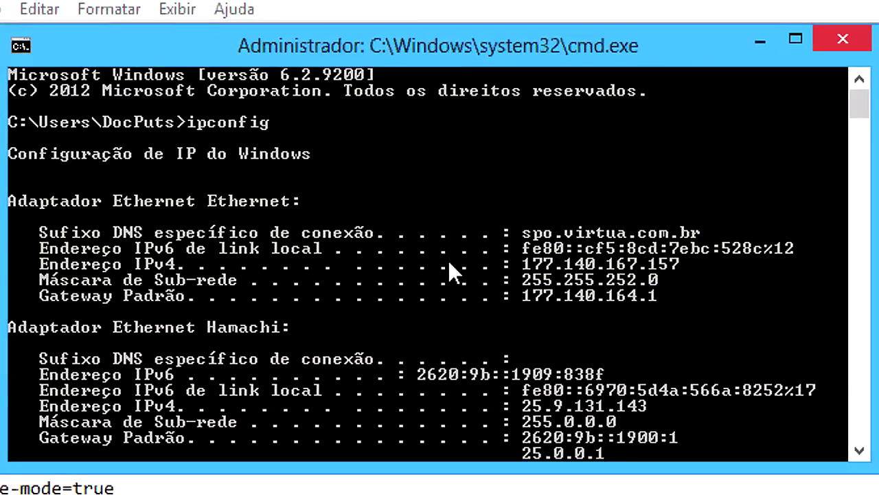
right_click(458, 245)
click(562, 280)
click(525, 265)
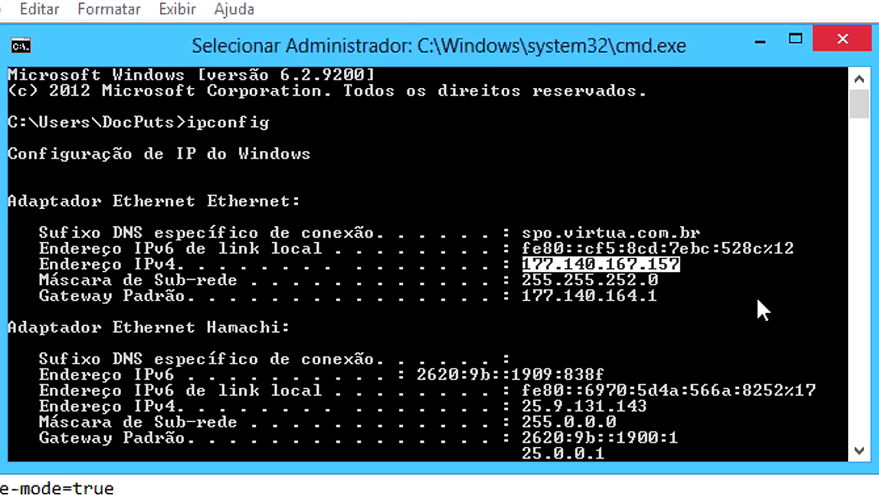
key(Return)
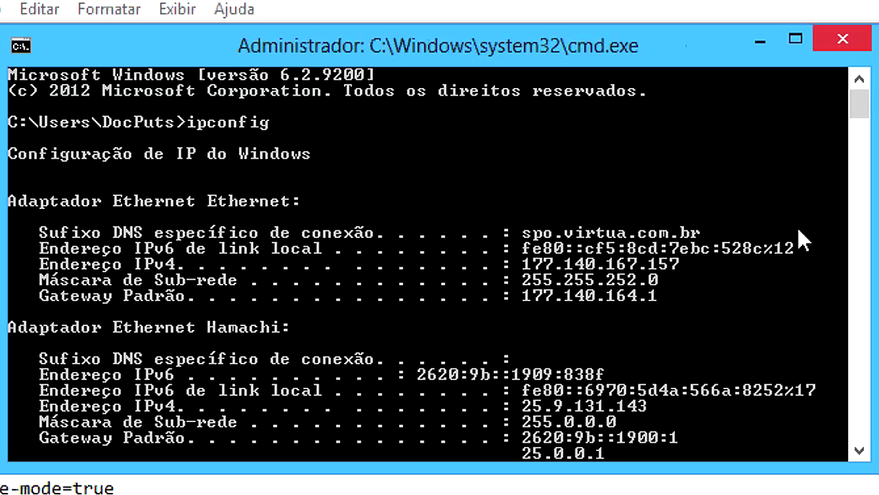
right_click(687, 270)
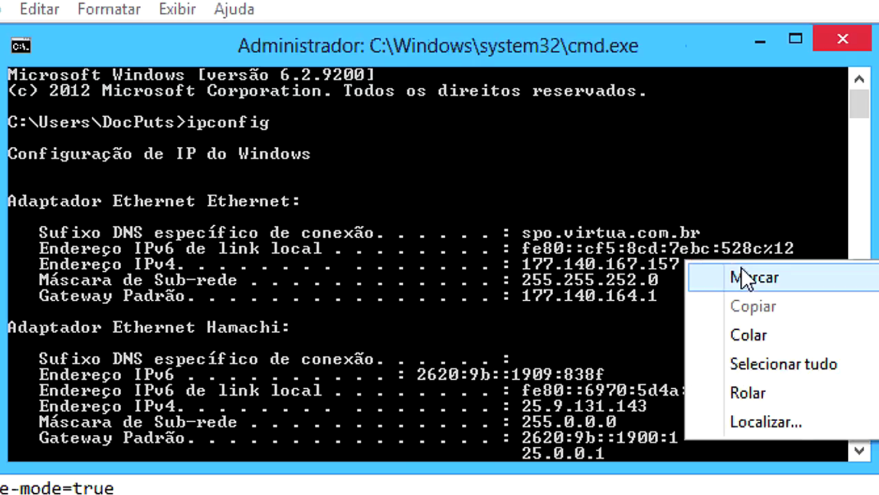
click(747, 278)
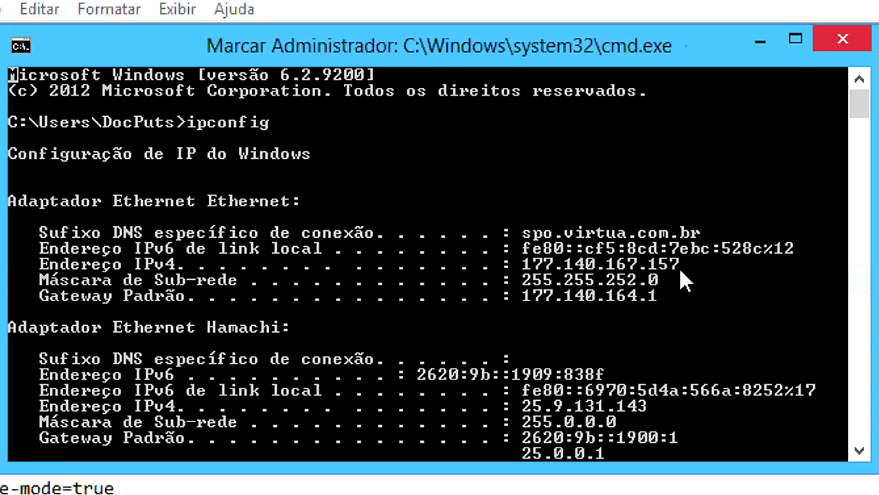
drag(680, 270, 652, 270)
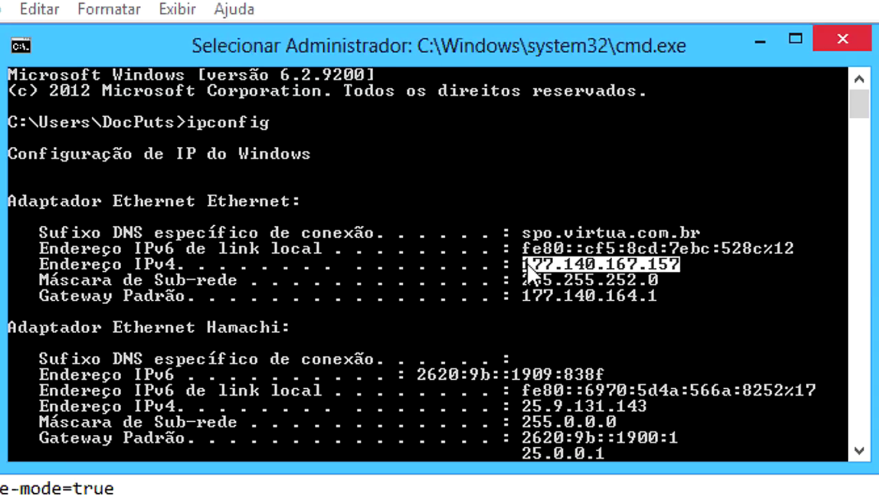
key(Return)
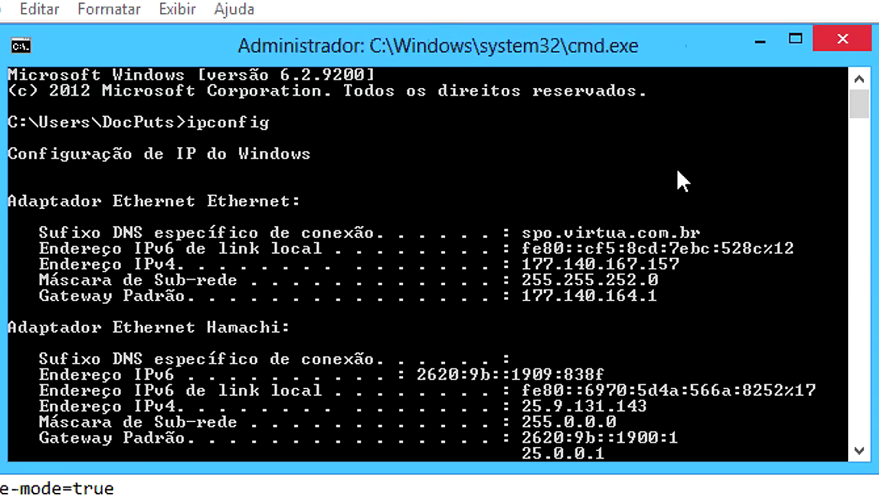
click(842, 39)
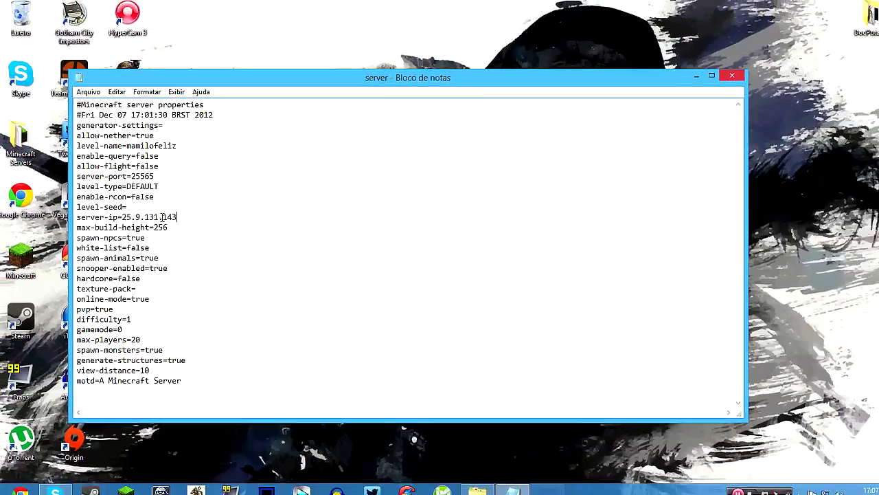
drag(177, 237, 104, 237)
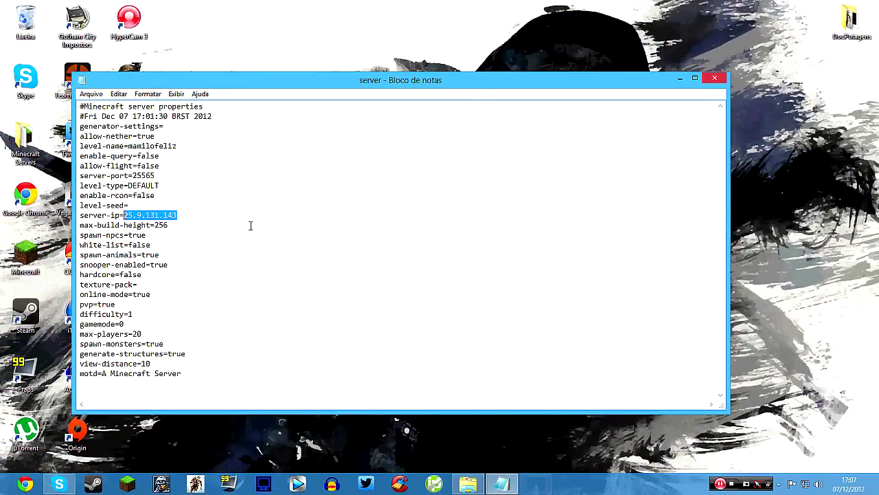
text(177.140.167.157)
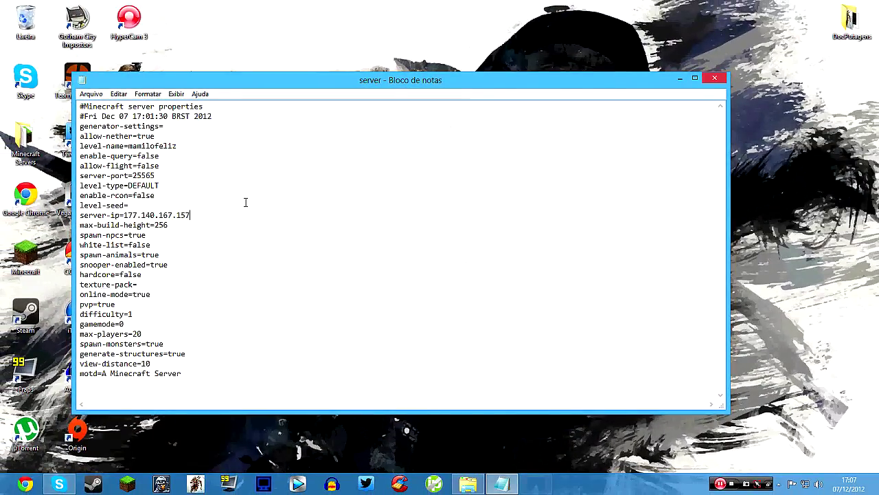
Examine the max-build-height, spawn-npcs and white-list lines in the server properties
click(177, 225)
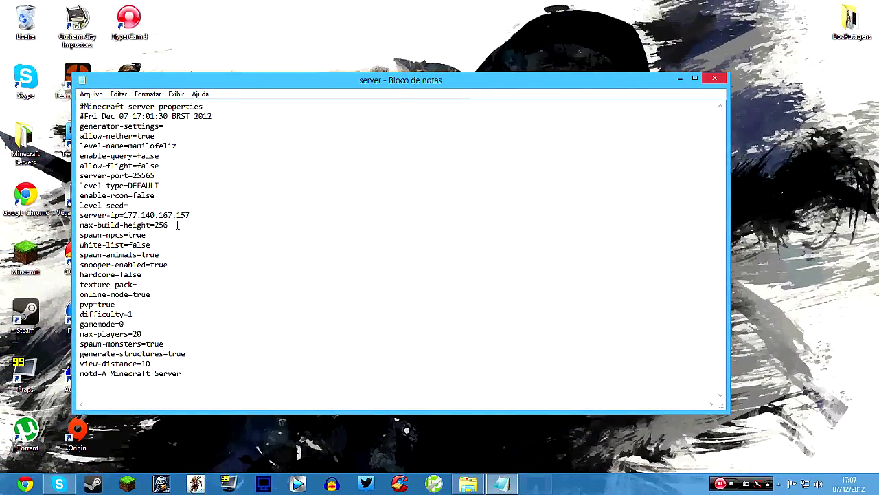
drag(156, 235, 106, 235)
click(159, 235)
mouse_move(159, 235)
mouse_down()
mouse_move(106, 235)
mouse_move(172, 240)
mouse_up()
click(170, 237)
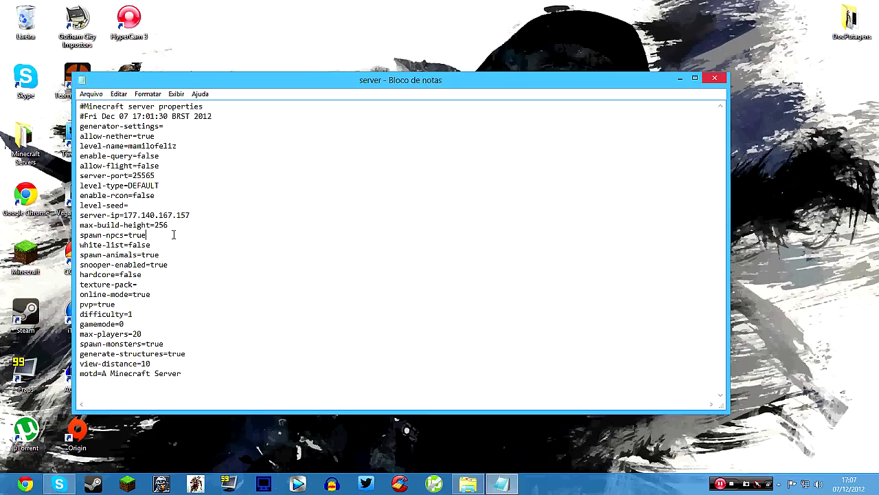
click(157, 244)
Examine the spawn-animals line in the server properties
click(175, 253)
key(Right)
key(shift+Left)
key(shift+Left)
key(shift+Left)
key(shift+Left)
key(shift+Left)
key(shift+Left)
key(shift+Left)
key(shift+Left)
key(shift+Left)
key(shift+Left)
key(shift+Left)
key(shift+Left)
key(shift+Left)
key(shift+Left)
key(shift+Left)
key(shift+Left)
key(shift+Left)
key(shift+Left)
key(shift+Left)
click(185, 253)
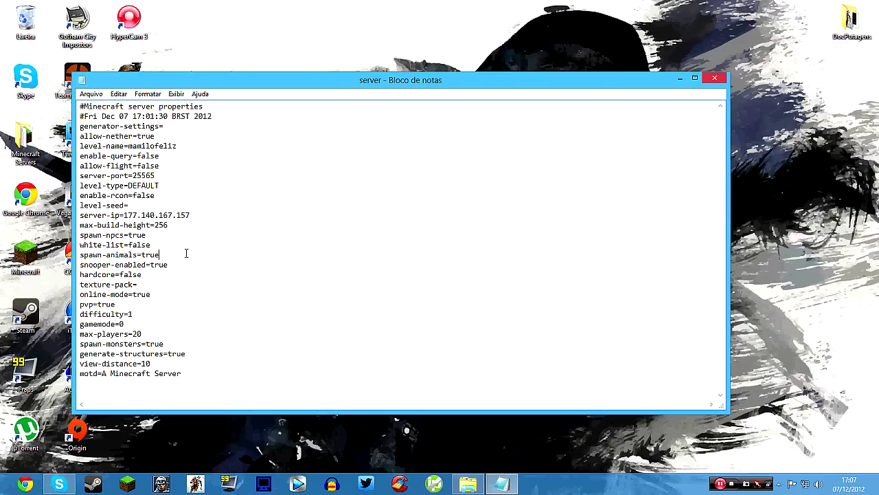
Examine the hardcore, online-mode and pvp lines in the server properties
mouse_move(144, 275)
mouse_down()
mouse_move(117, 274)
mouse_move(153, 279)
mouse_up()
click(157, 276)
click(165, 294)
mouse_move(152, 294)
mouse_down()
mouse_move(114, 304)
mouse_move(168, 294)
mouse_up()
mouse_move(165, 289)
mouse_down()
mouse_move(133, 297)
mouse_move(169, 301)
mouse_move(160, 287)
mouse_move(181, 292)
mouse_up()
click(130, 303)
mouse_move(140, 304)
mouse_down()
mouse_move(81, 304)
mouse_move(133, 295)
mouse_move(145, 303)
mouse_up()
drag(160, 295, 182, 295)
drag(116, 304, 152, 302)
Set the difficulty property to 3
click(144, 312)
key(BackSpace)
text(2)
key(BackSpace)
text(3)
Check the gamemode line and set max-players to 10
click(137, 322)
click(154, 334)
key(BackSpace)
key(BackSpace)
text(10)
Examine the spawn-monsters, generate-structures and view-distance lines in the server properties
drag(165, 343, 118, 337)
click(182, 346)
double_click(192, 353)
click(237, 355)
double_click(195, 353)
click(206, 349)
drag(171, 364, 113, 364)
mouse_move(182, 362)
mouse_down()
mouse_move(110, 364)
mouse_move(196, 371)
mouse_move(78, 364)
mouse_move(178, 357)
mouse_up()
double_click(188, 363)
double_click(211, 354)
click(202, 366)
Replace the motd value with "mamilofeliz minecraft server"
drag(195, 373, 100, 373)
click(252, 371)
drag(182, 373, 107, 373)
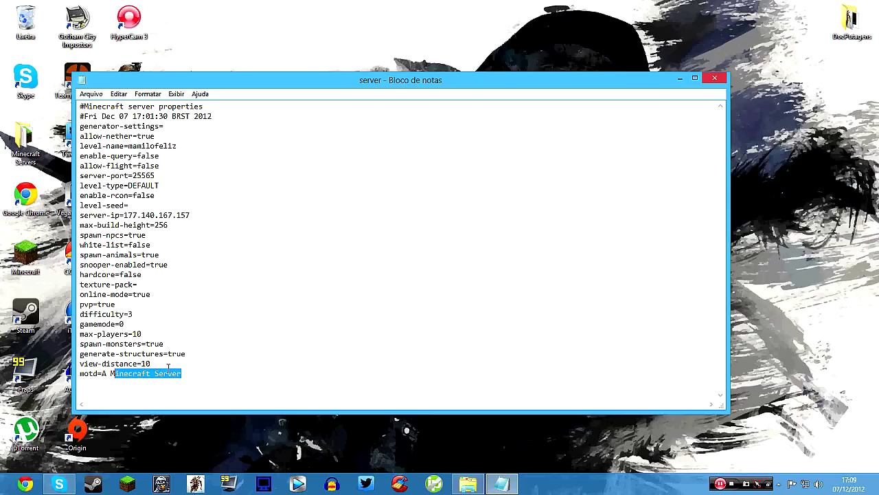
click(220, 371)
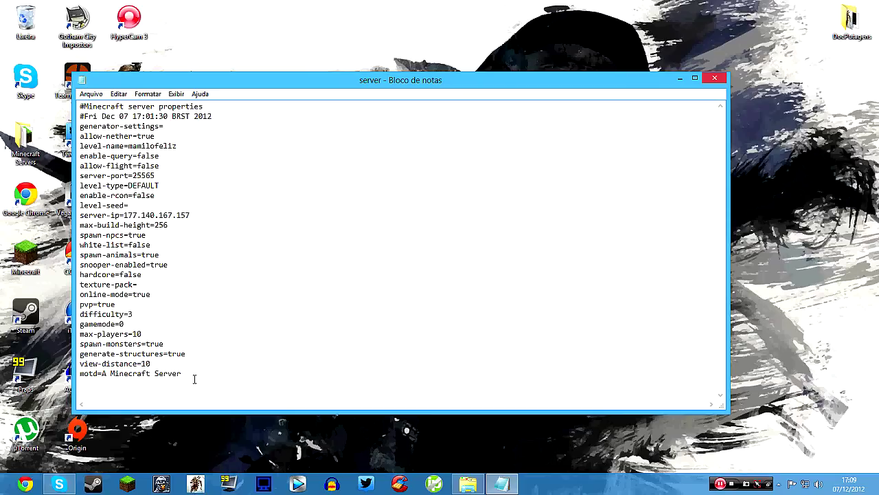
drag(178, 375, 101, 375)
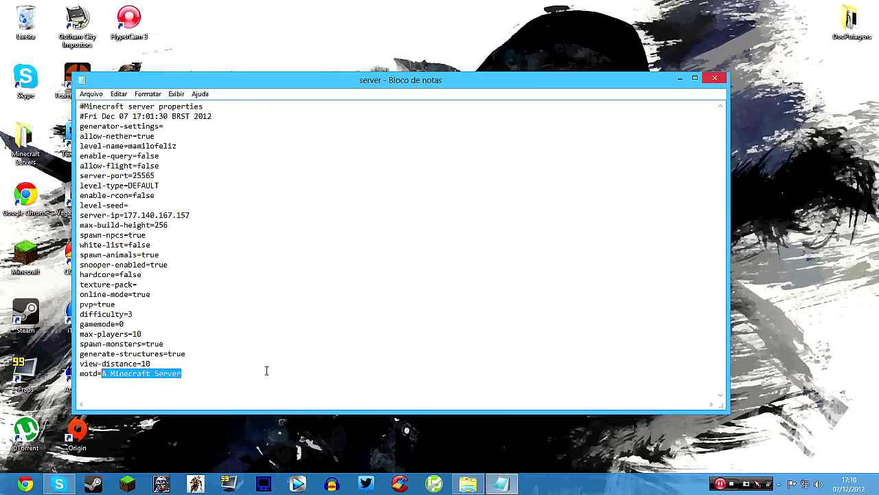
text(mamilofeliz)
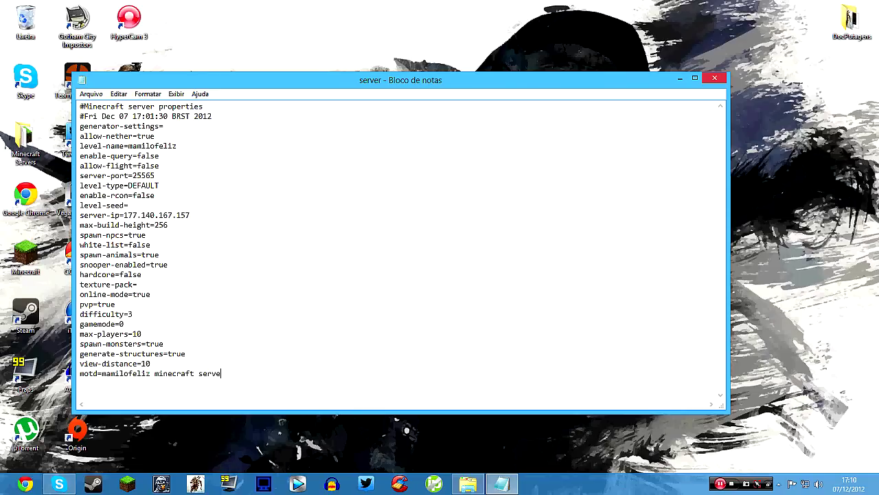
Save the server properties file and close it
click(91, 93)
click(121, 132)
click(714, 78)
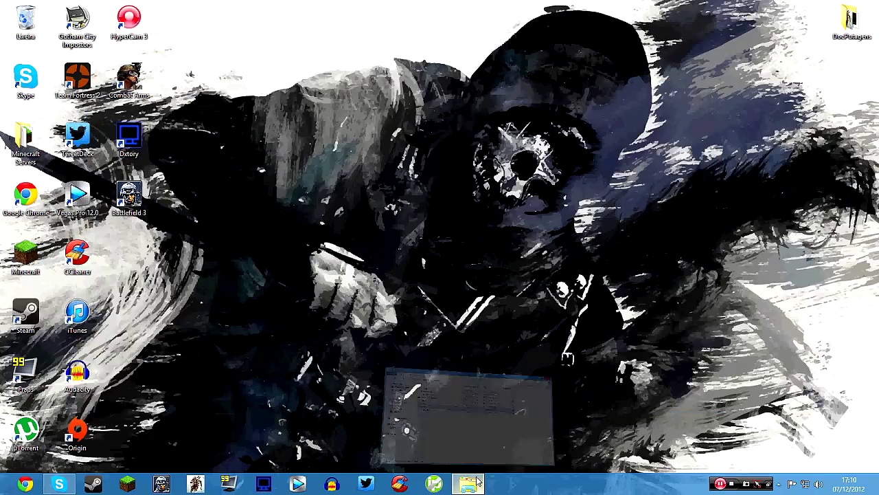
Run Minecraft_Server from the tutorial folder and minimise its server window
click(468, 484)
click(343, 270)
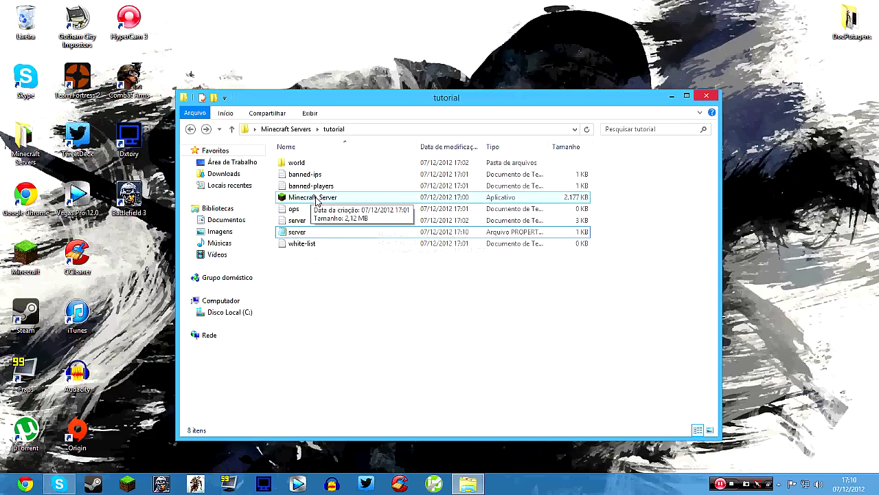
double_click(316, 199)
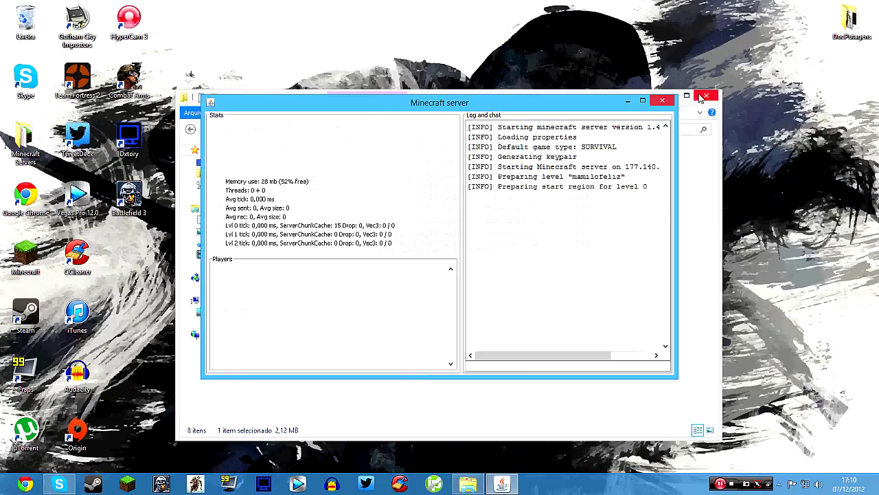
click(627, 101)
Reopen the server properties file, check the server-ip value, and close the file
double_click(302, 255)
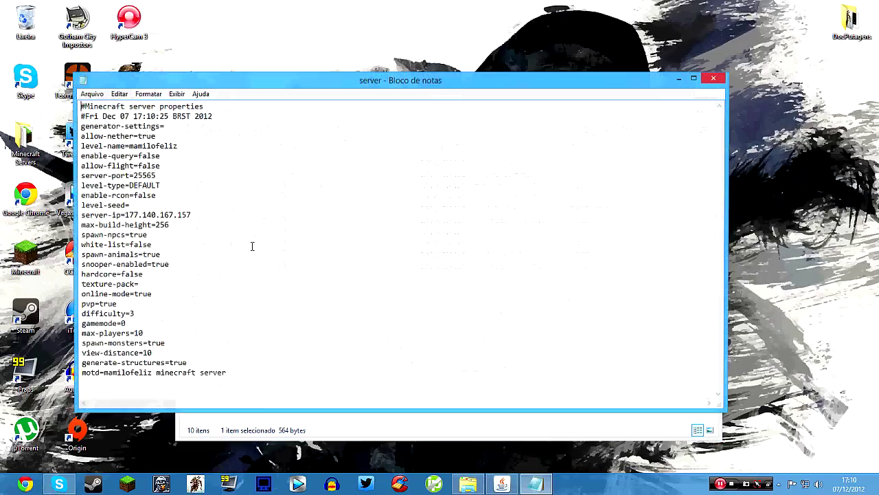
drag(187, 217, 124, 220)
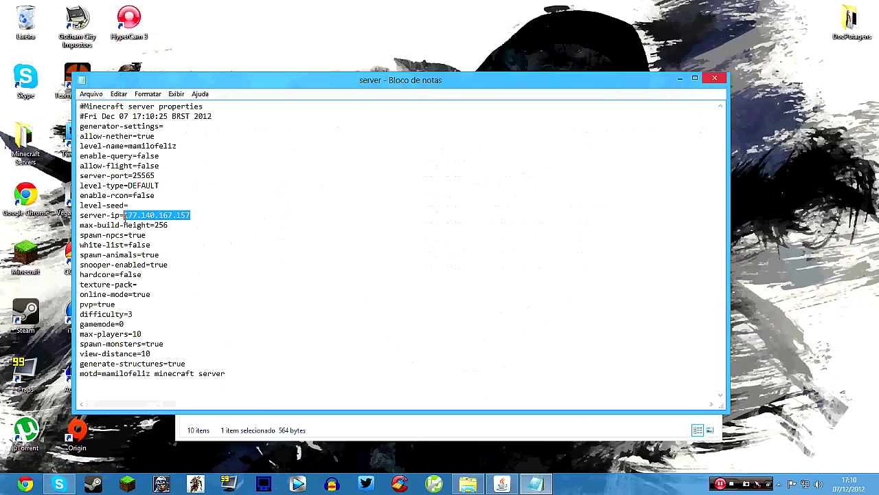
click(713, 86)
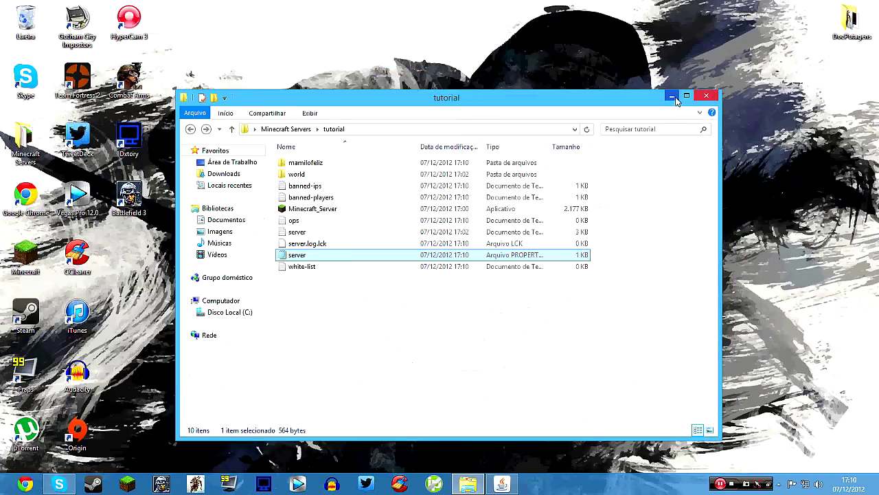
Check the startup log in the Minecraft server window and minimise it again
click(679, 88)
click(502, 484)
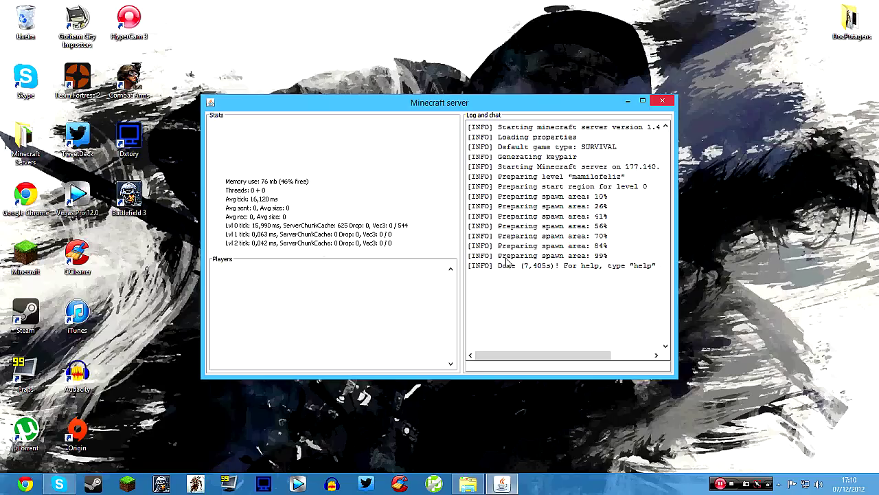
click(627, 101)
Launch the Minecraft game, log in through the launcher and maximise the game window
click(127, 484)
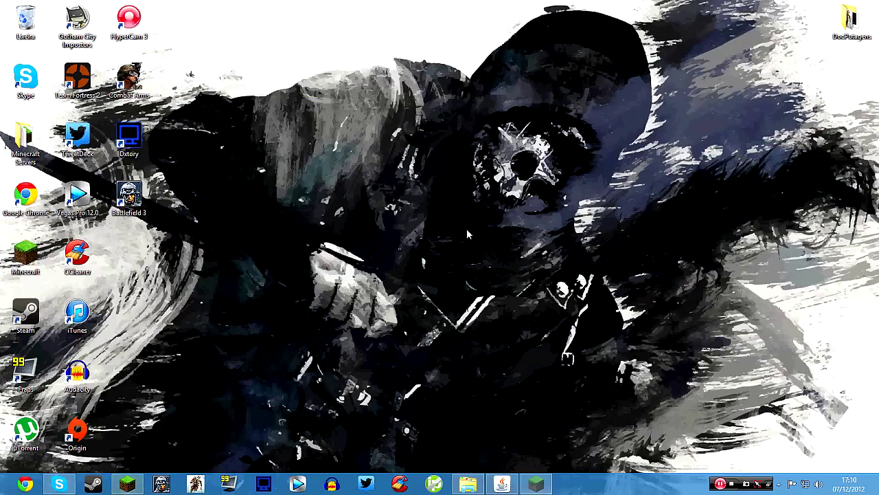
click(648, 349)
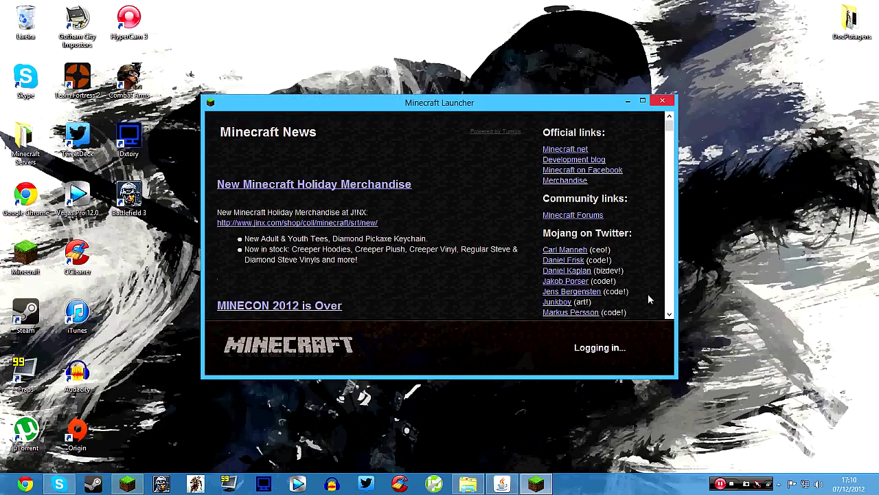
click(643, 101)
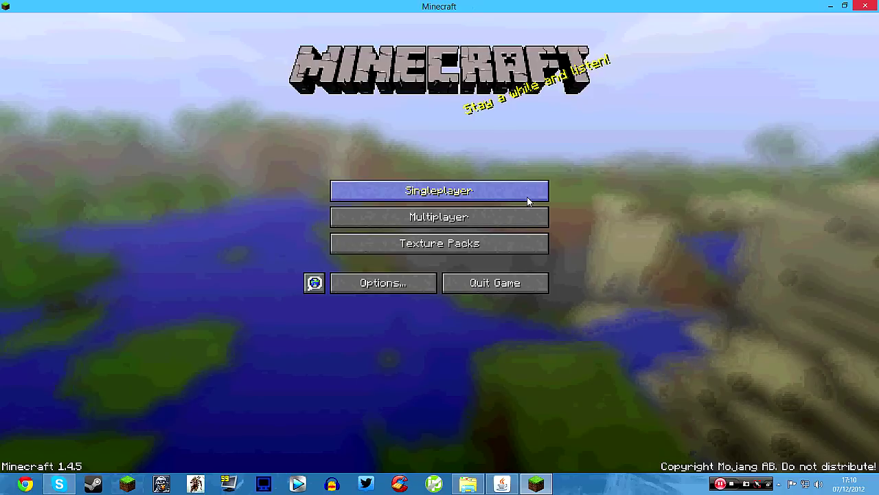
Open multiplayer in Minecraft and join the new server with Direct Connect, using its server address
click(441, 215)
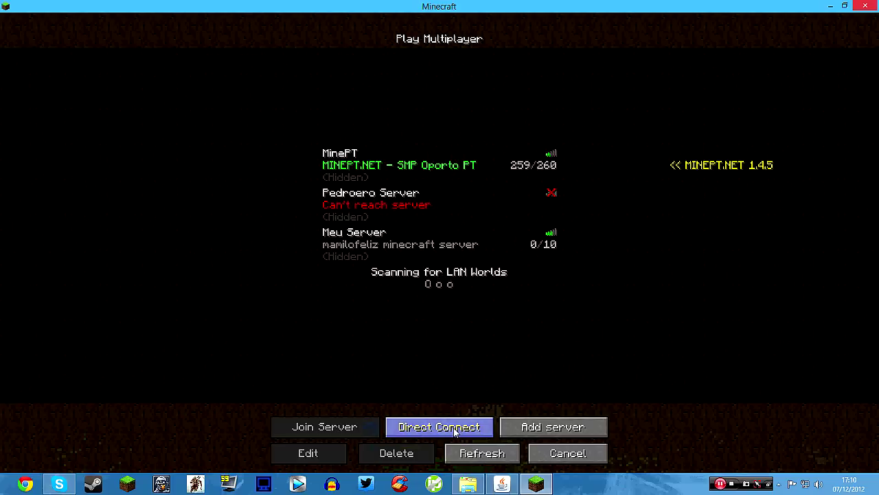
click(535, 424)
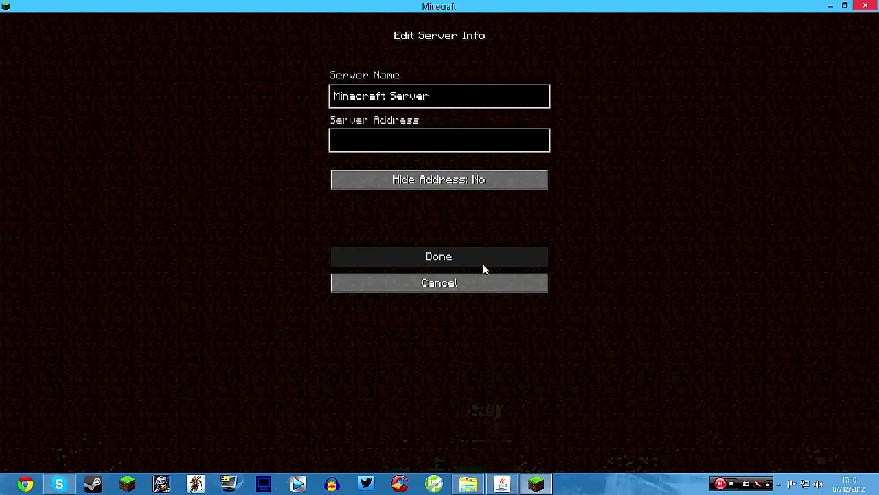
click(462, 278)
click(488, 419)
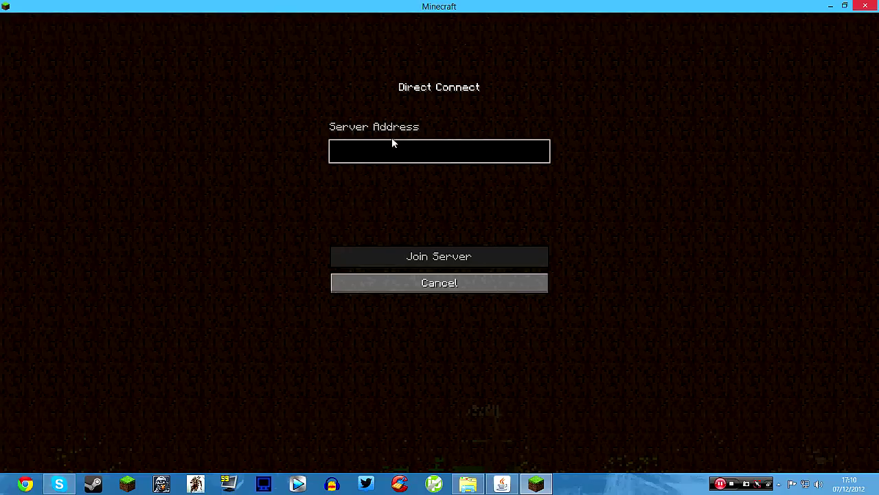
key(F11)
click(463, 255)
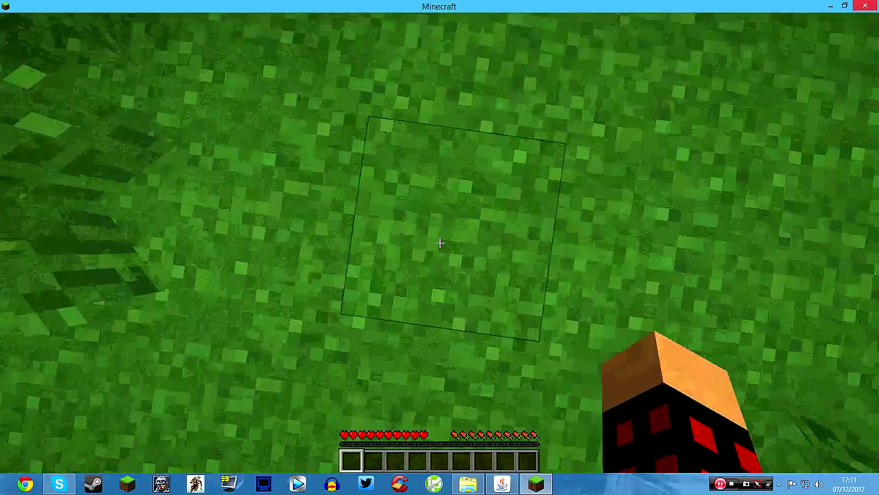
Test the server world by digging up a grass block and placing the dirt block back
click(440, 242)
drag(440, 242, 440, 242)
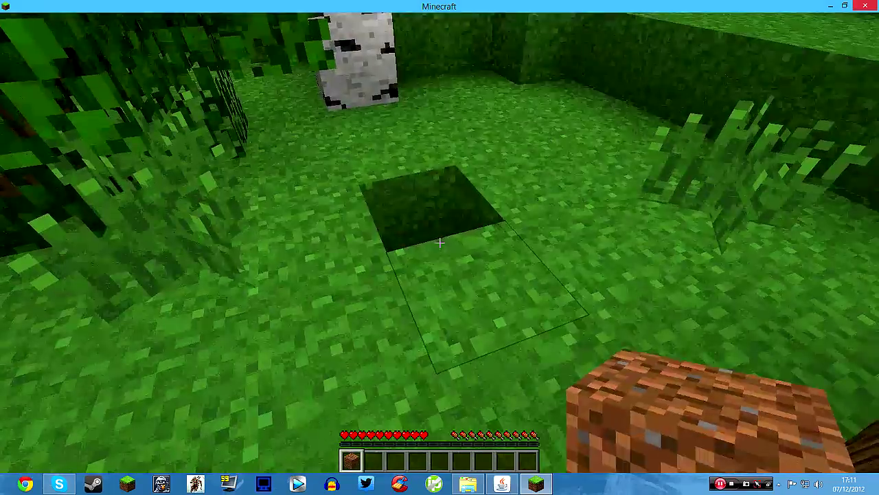
right_click(439, 242)
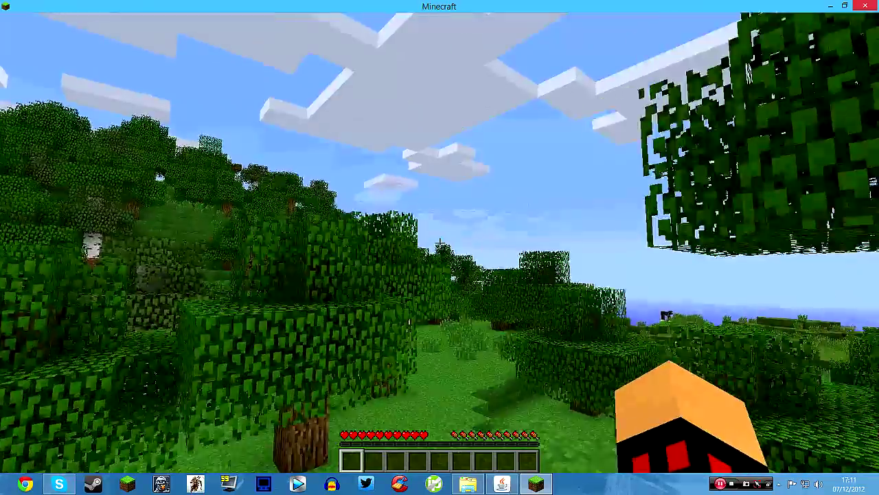
Run the help command in the game chat to list the available commands
text(help)
key(Return)
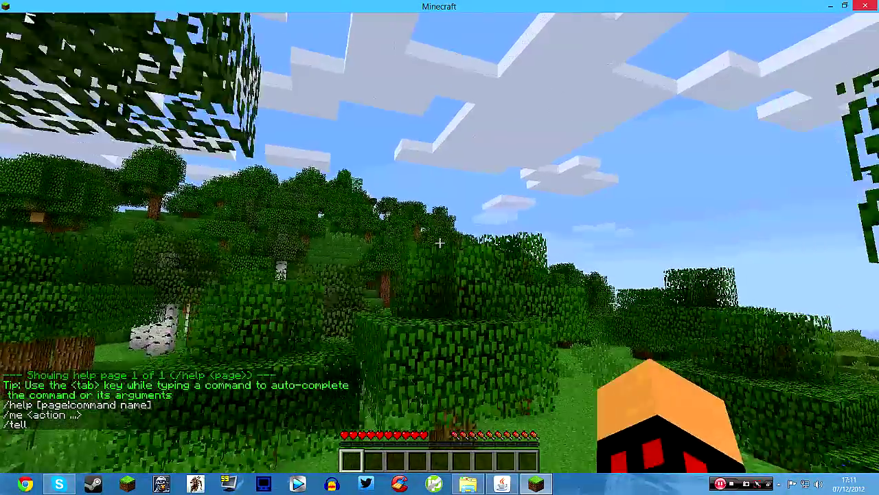
Try to switch the server world to night with the chat command /time set night
key(w)
key(w)
key(w)
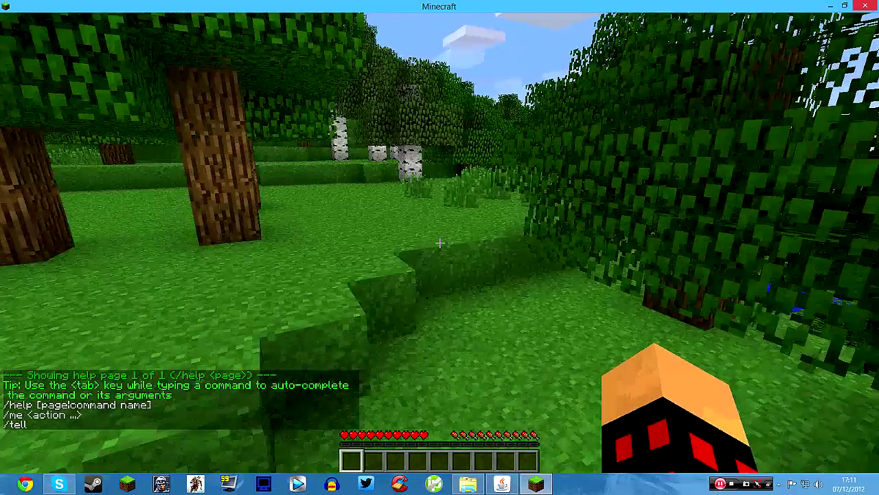
key(w)
key(t)
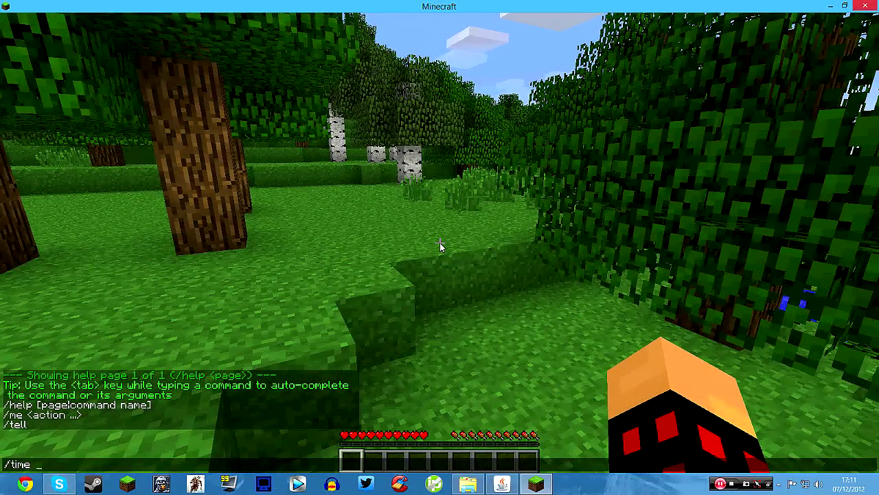
text(/time set night)
key(Return)
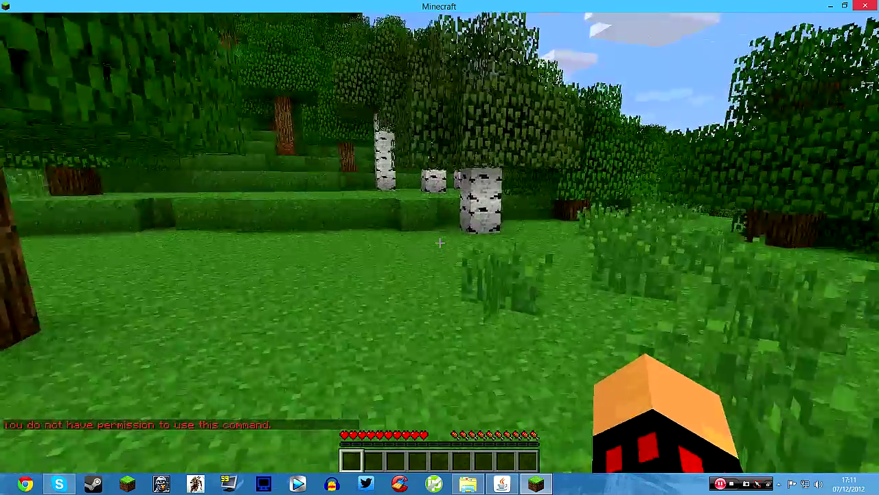
Switch to the Minecraft server console, grant the player operator rights with the op command, and return to the game
key(Escape)
click(515, 483)
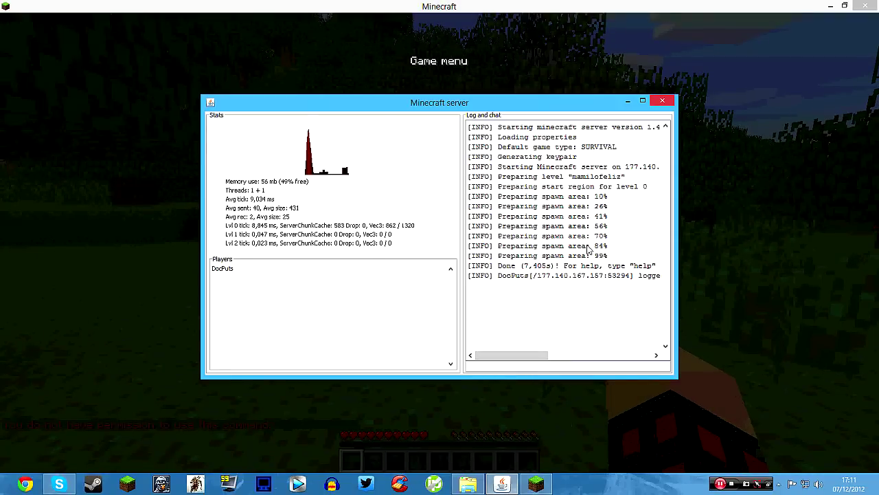
text(op docputs)
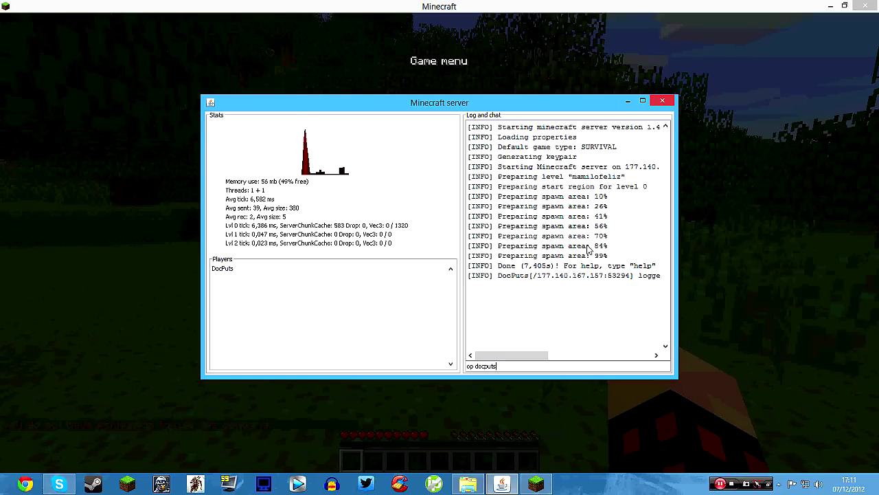
key(Return)
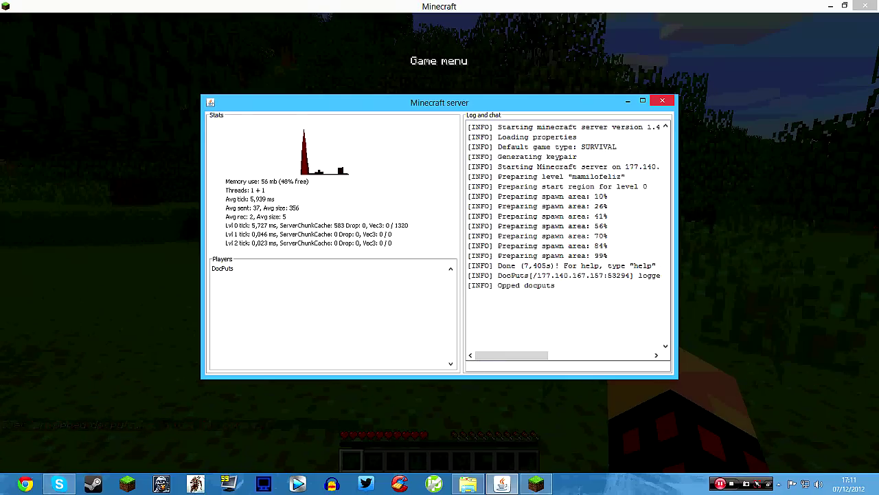
click(536, 485)
click(448, 145)
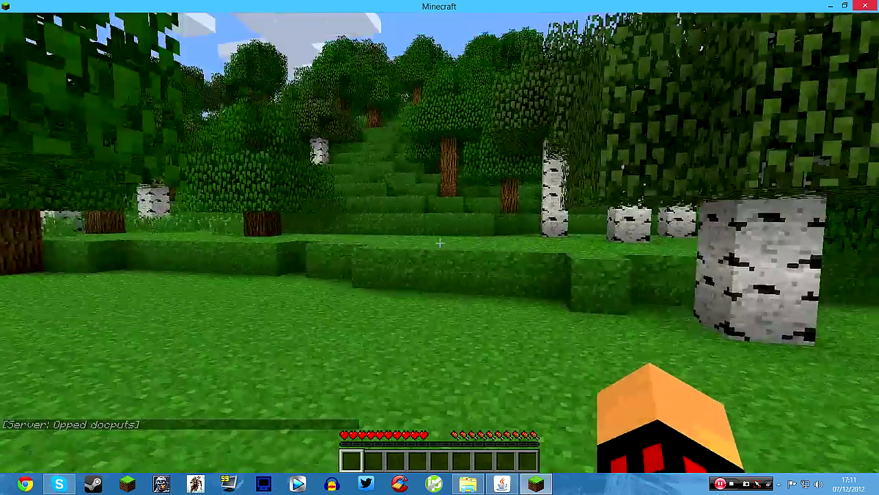
Set the world time to night as operator with the chat command /time set night
key(w)
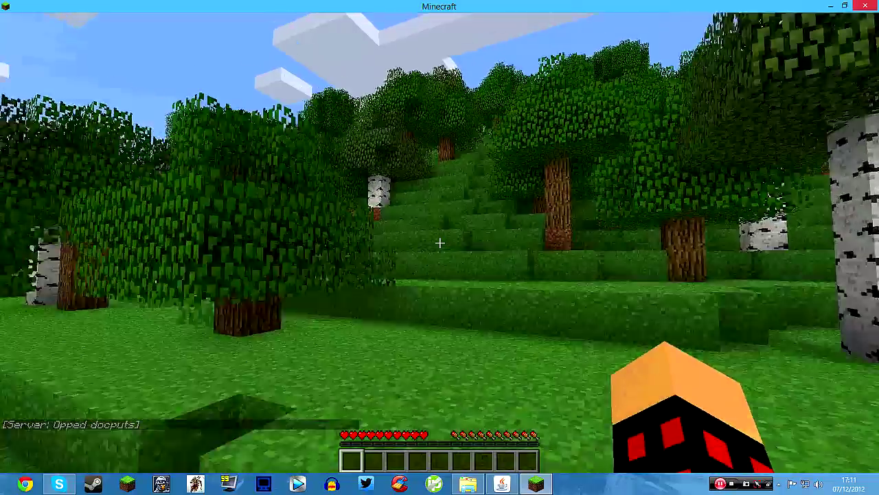
text(/time set night)
key(Tab)
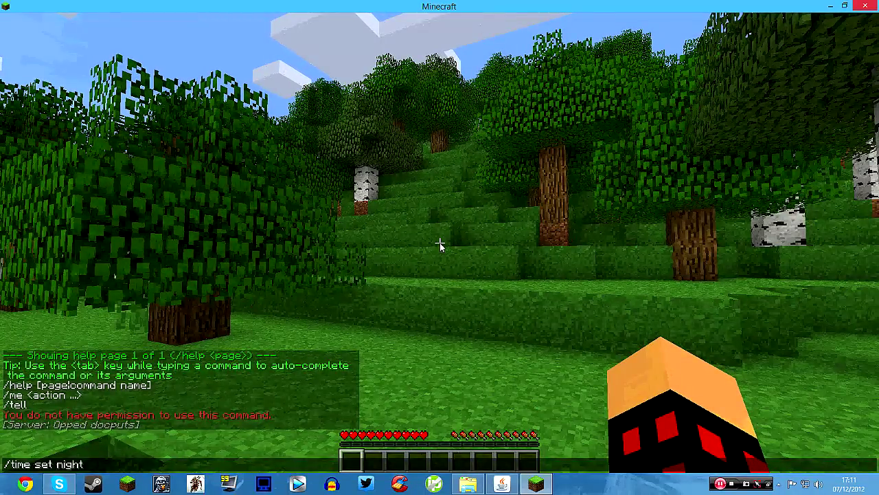
key(Return)
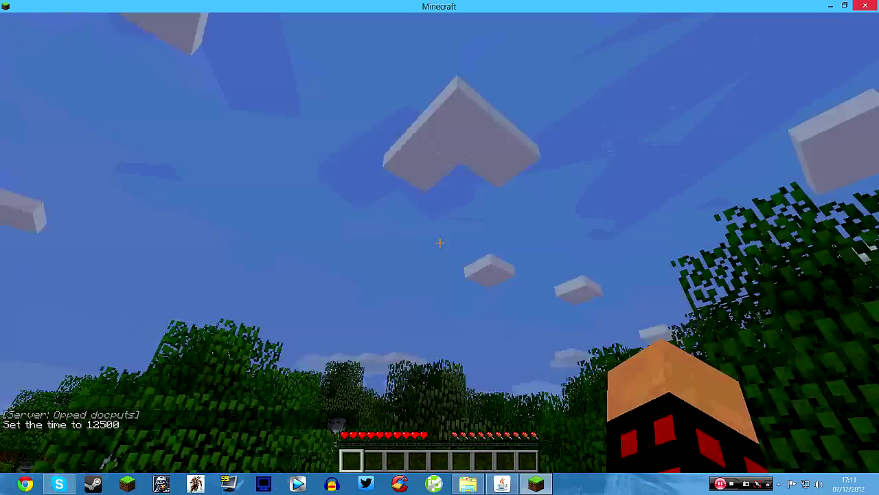
Set the world time back to daytime with the chat command /time set day
text(/)
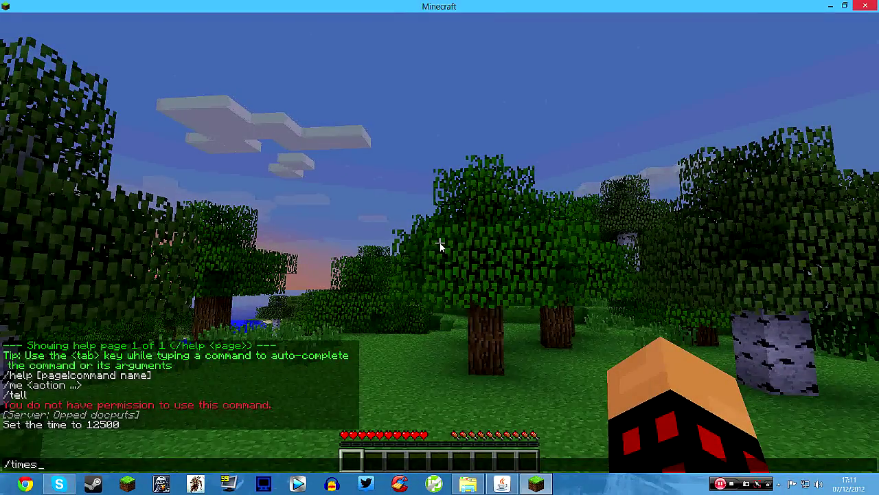
text(time set da)
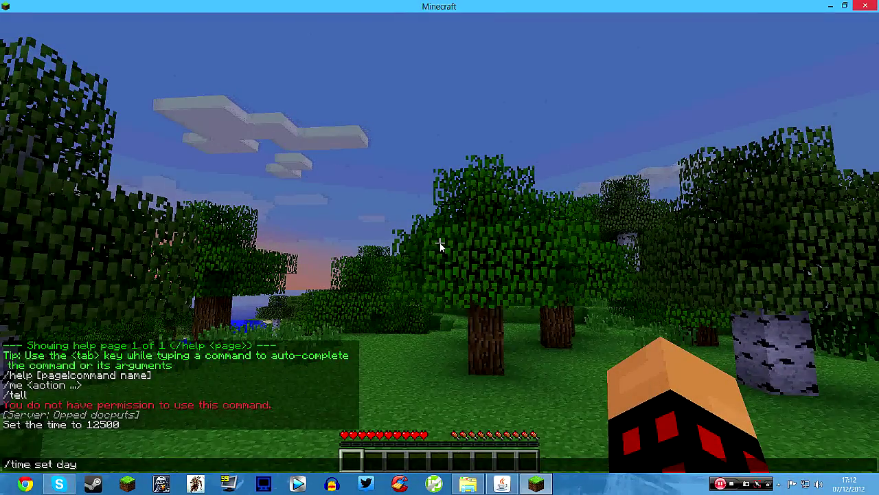
text(y)
key(Return)
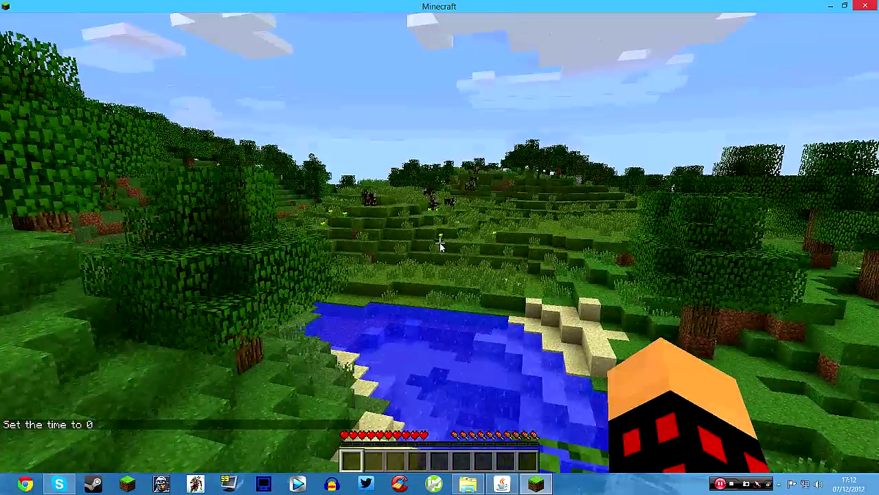
Disconnect from the server and quit the Minecraft game
key(Escape)
click(444, 247)
click(505, 283)
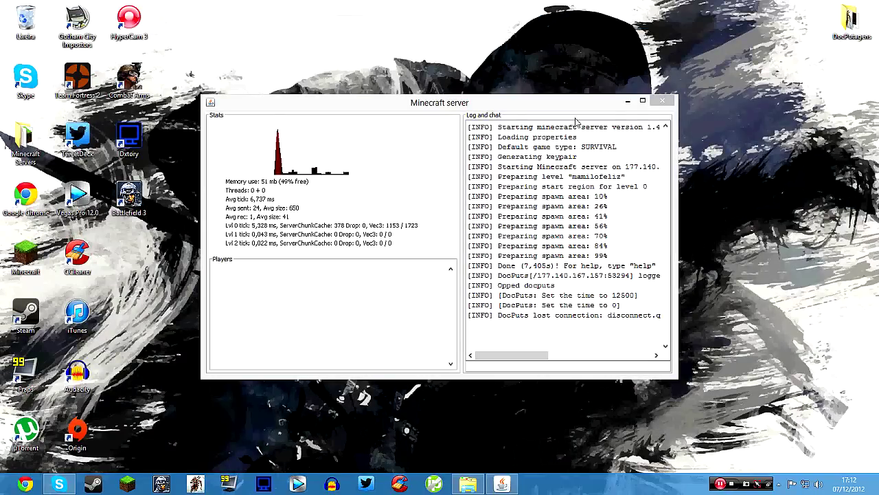
click(627, 102)
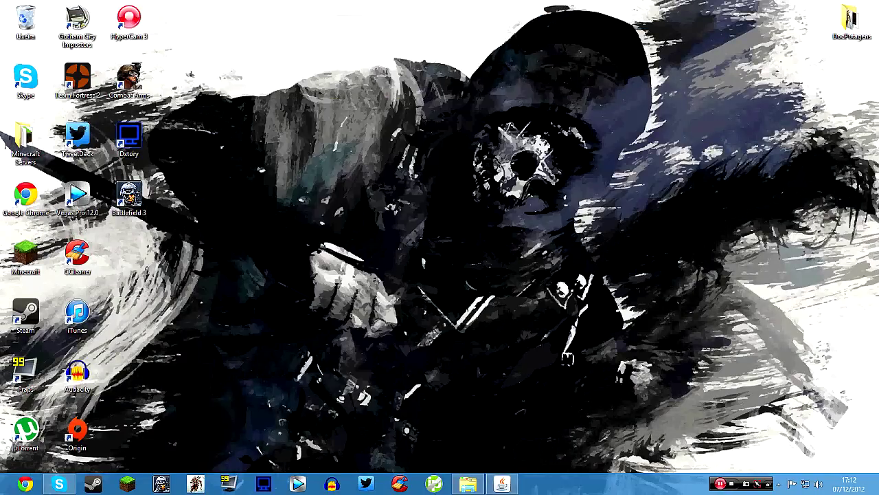
click(468, 484)
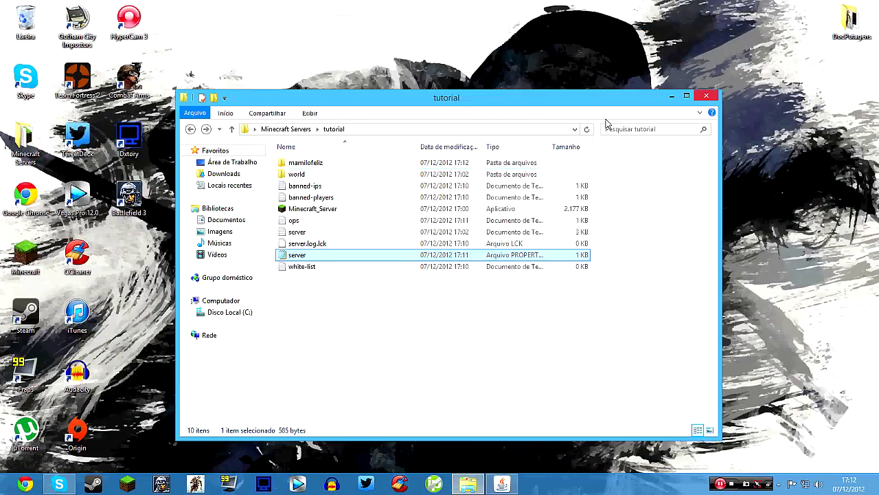
click(671, 95)
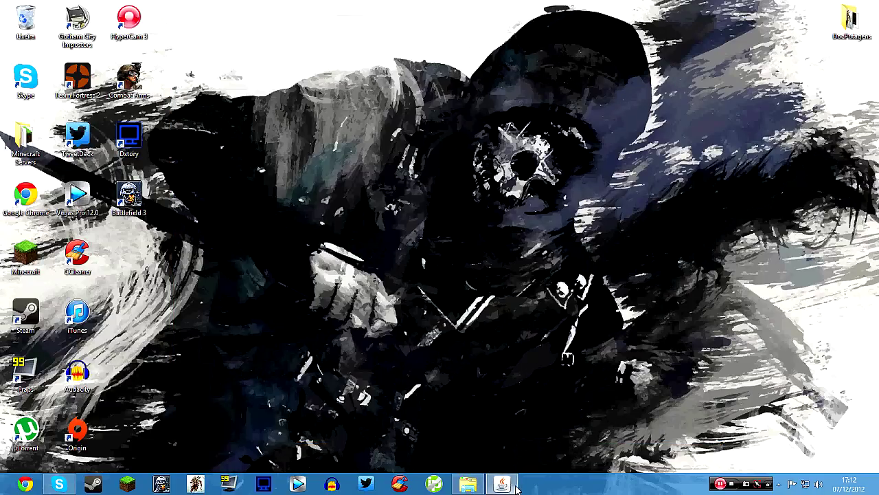
Shut down the Minecraft server with the stop command in its console and close the tutorial folder window
click(502, 484)
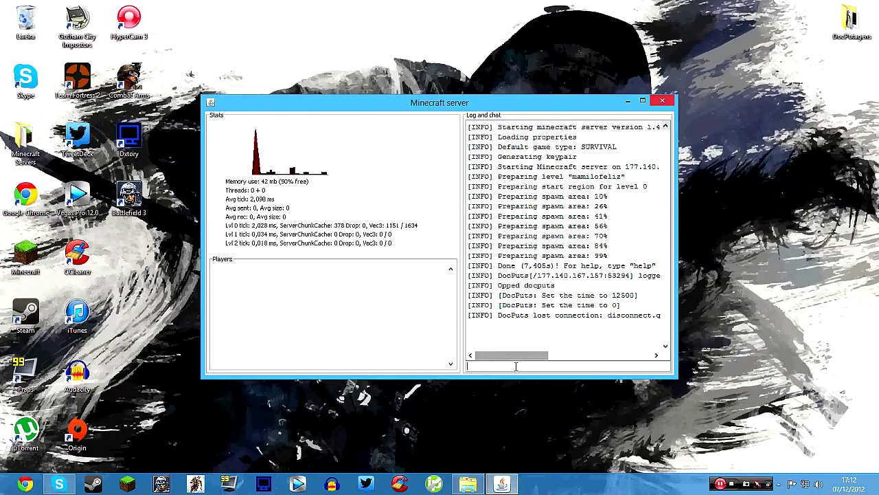
text(stop)
key(Return)
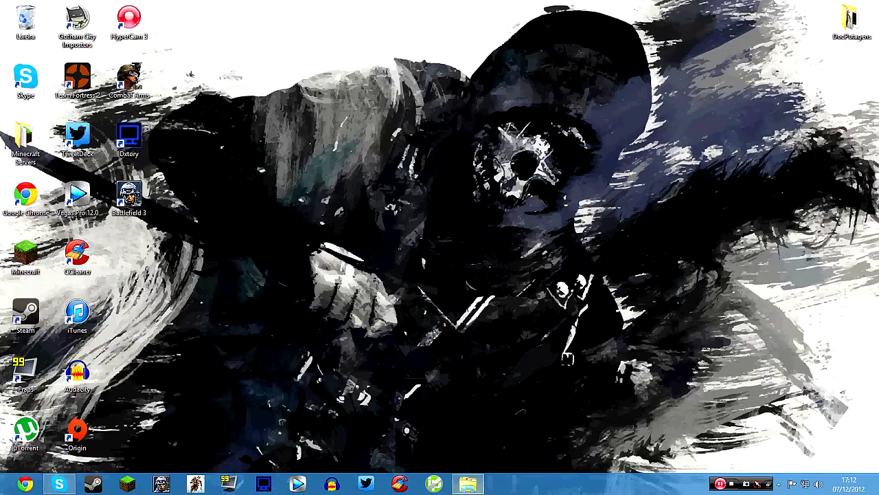
click(470, 485)
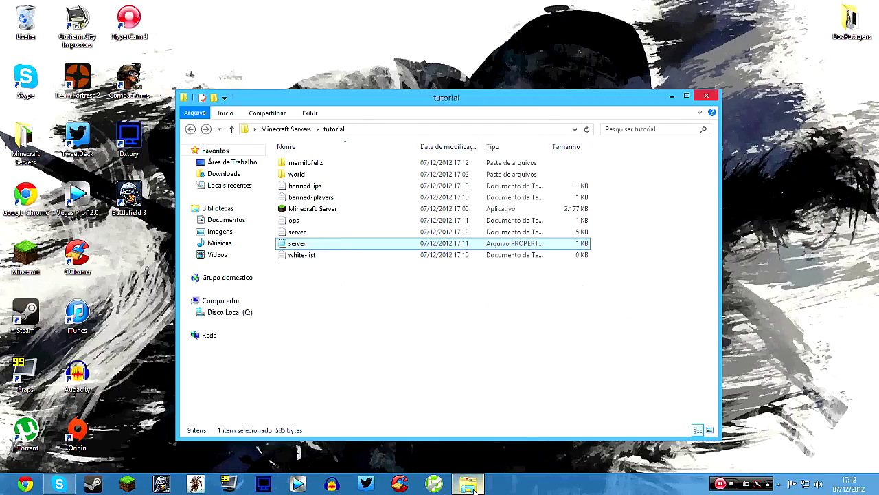
click(706, 96)
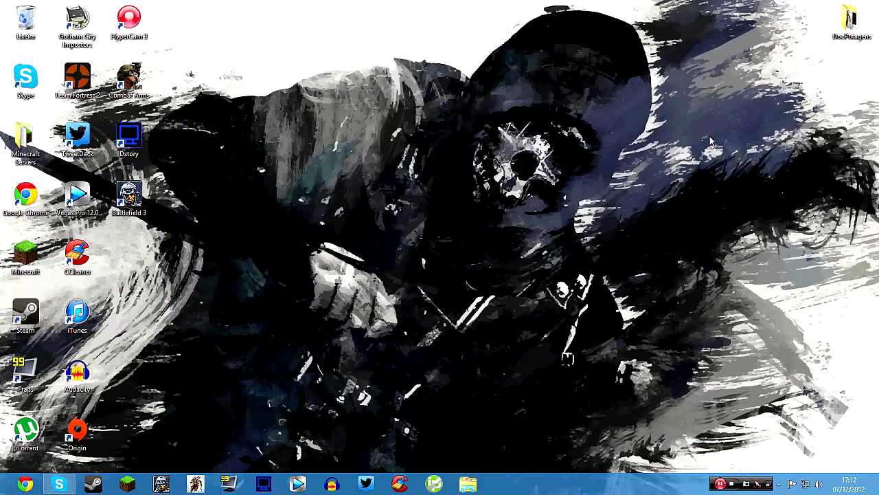